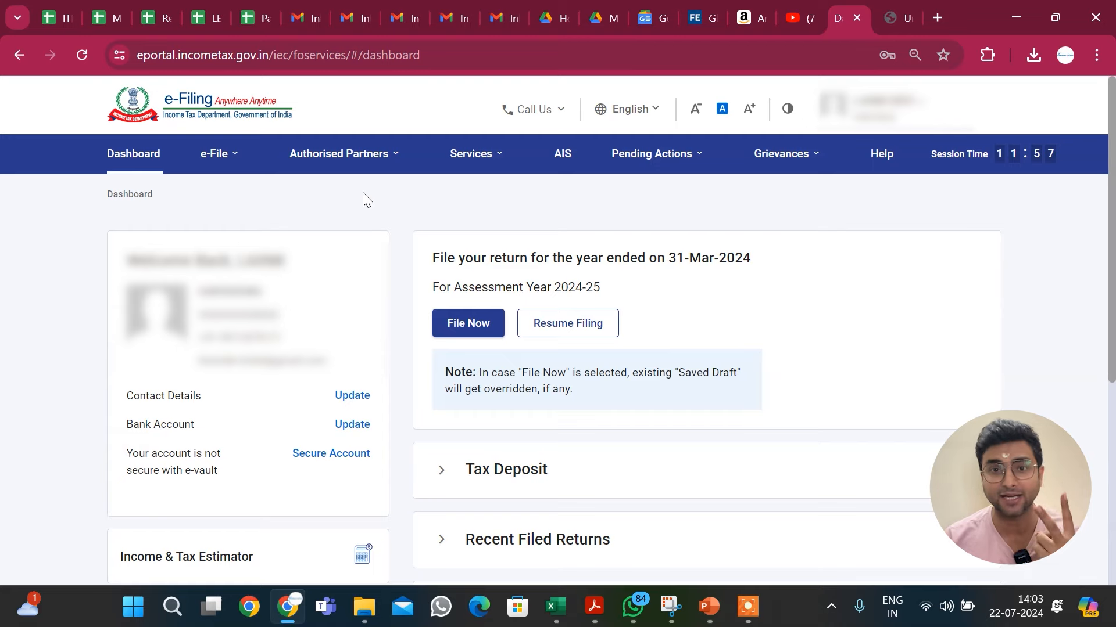
left_click(215, 154)
mouse_move(267, 203)
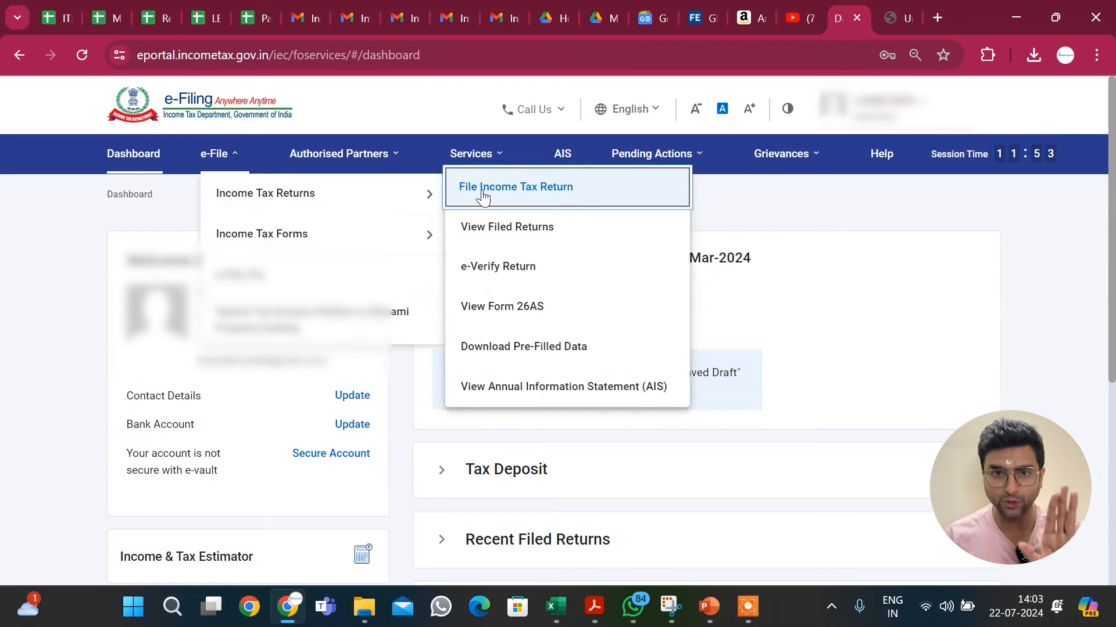
left_click(439, 107)
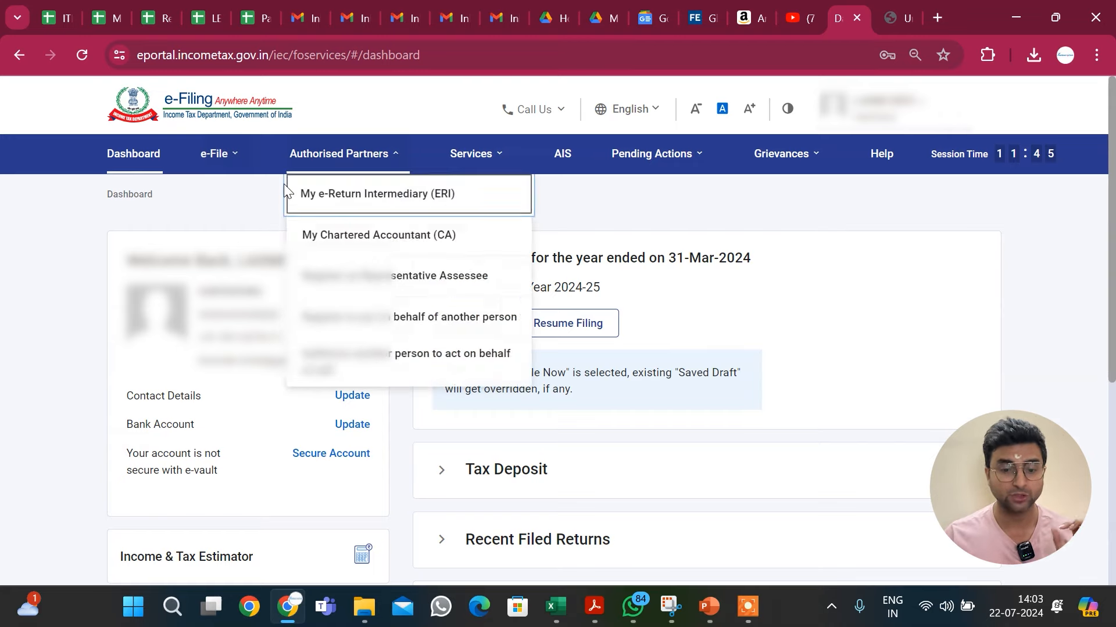
Open Form 26AS on the TRACES site, confirming the redirect disclaimer and agreeing to the usage of Form 16/16A.
mouse_move(226, 163)
mouse_move(236, 198)
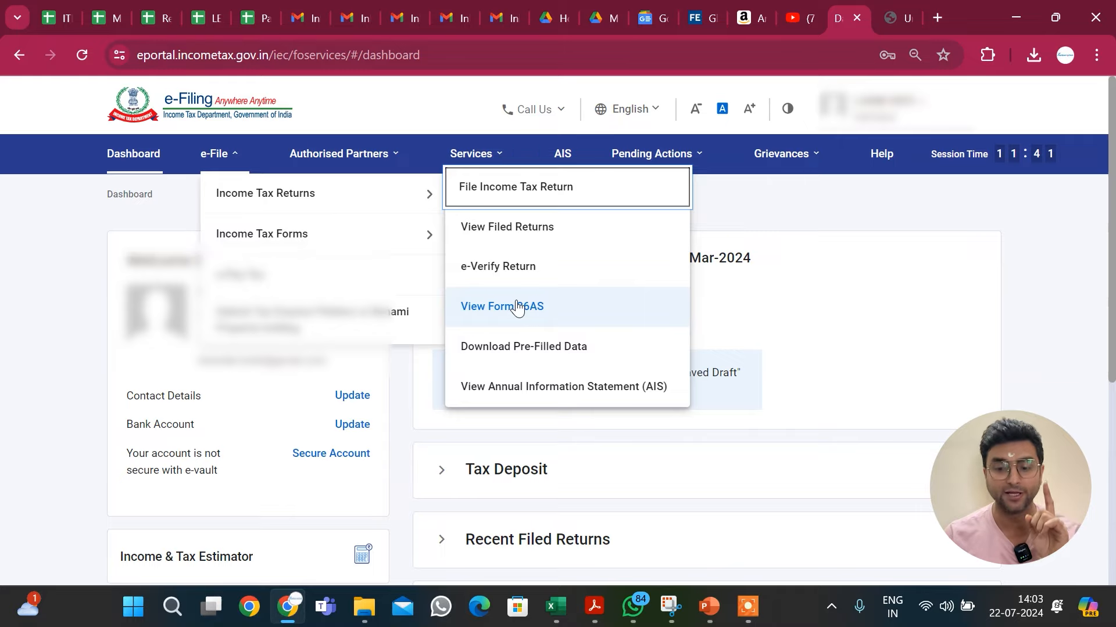
left_click(533, 311)
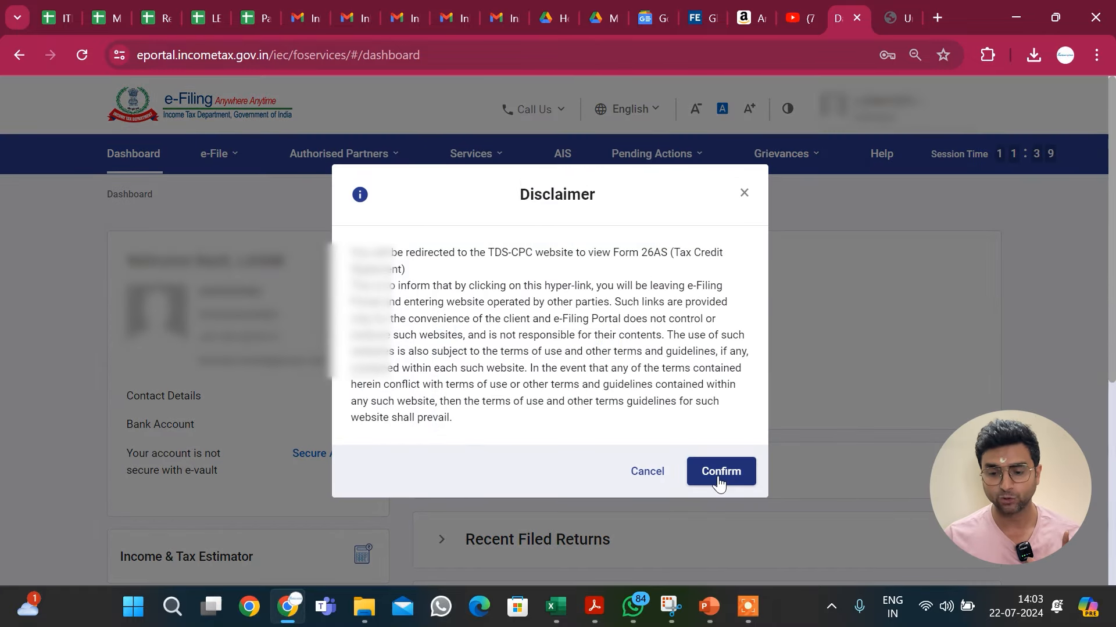
left_click(718, 475)
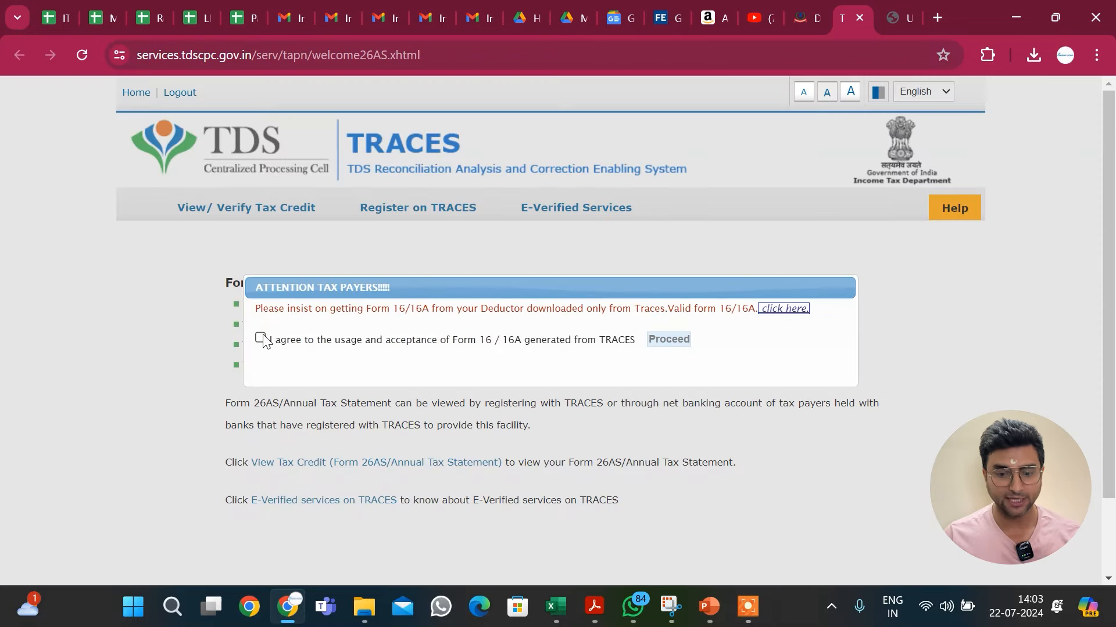
left_click(261, 339)
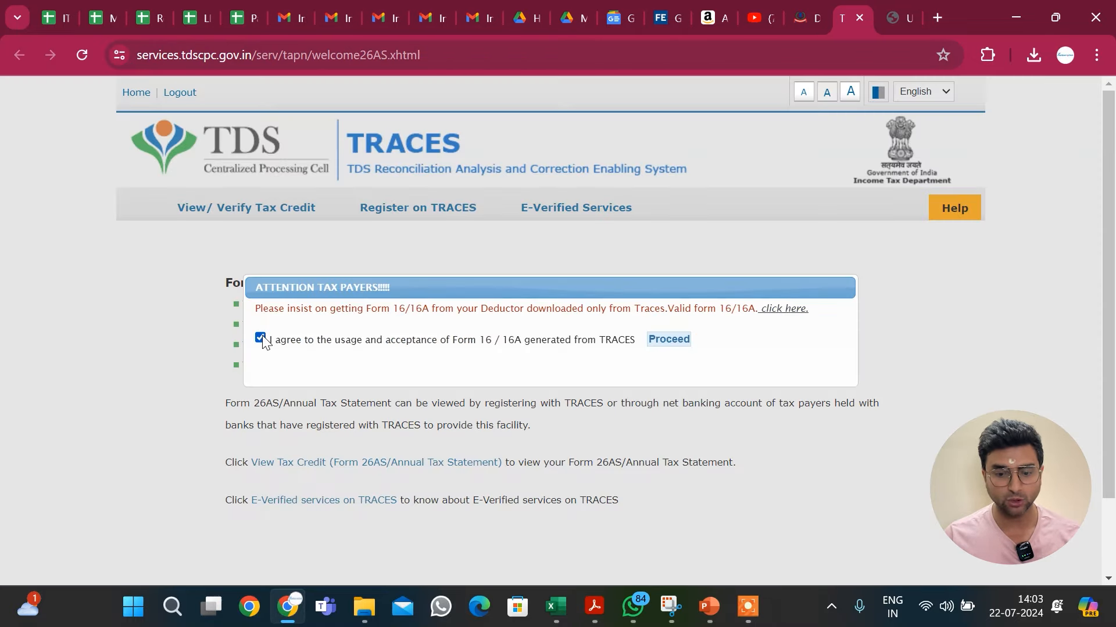
left_click(669, 340)
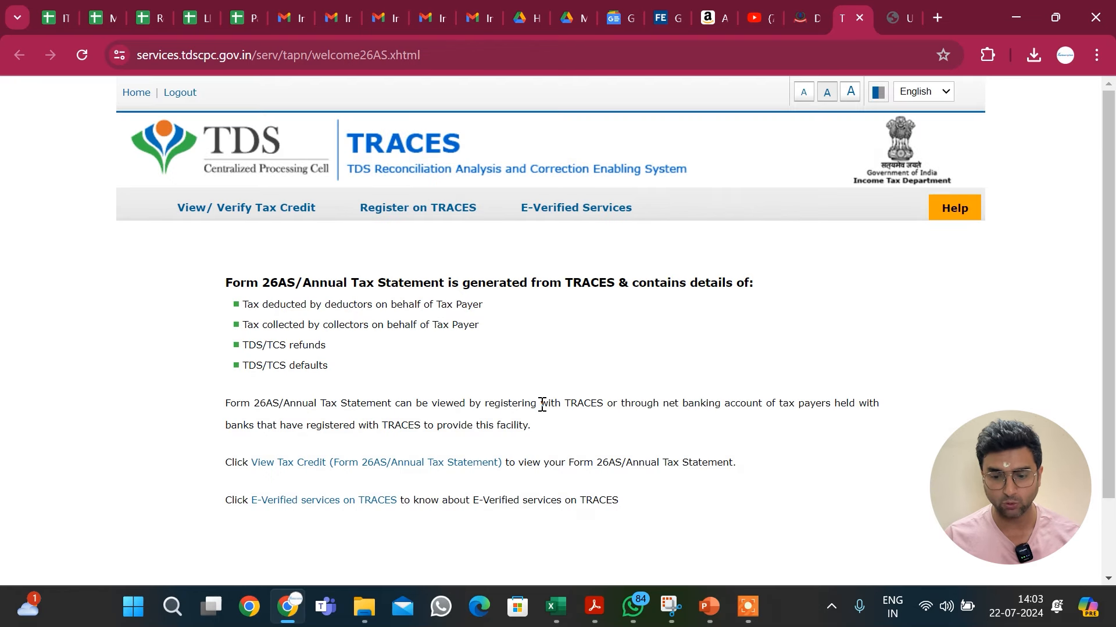
Generate the Form 26AS annual tax statement for assessment year 2024-25 in HTML format and view its PDF at full width.
left_click(384, 463)
left_click(615, 297)
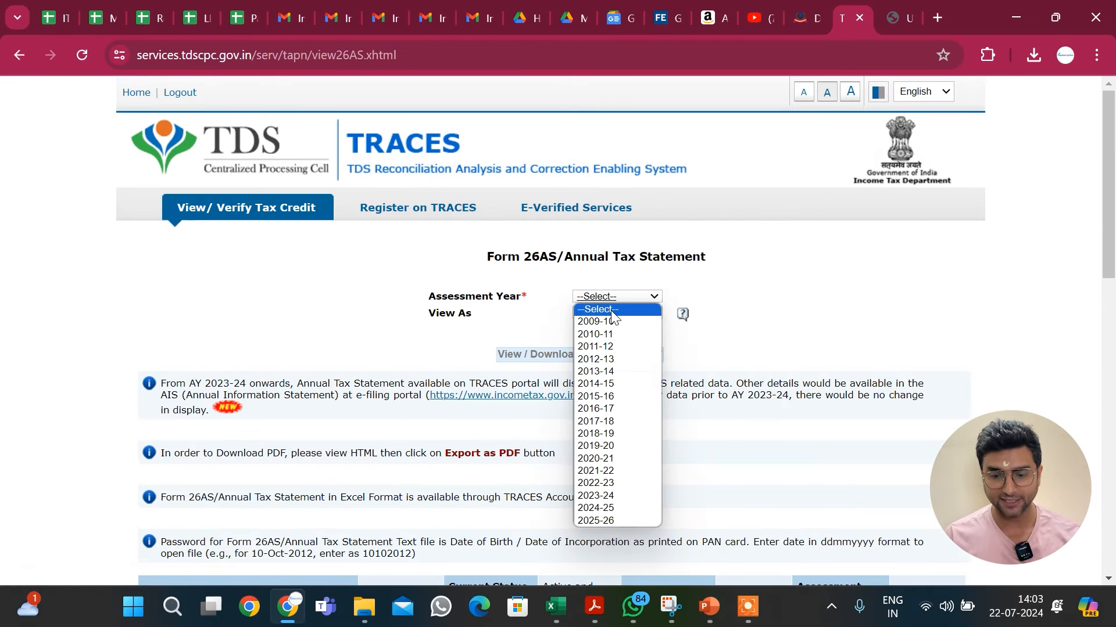
left_click(599, 510)
left_click(597, 314)
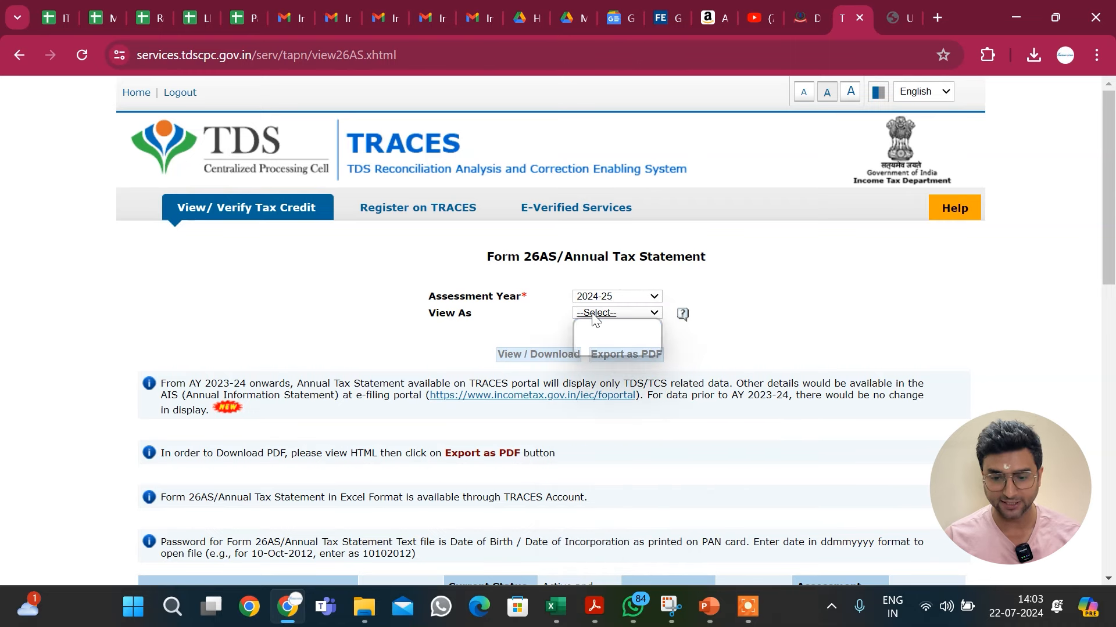
left_click(591, 338)
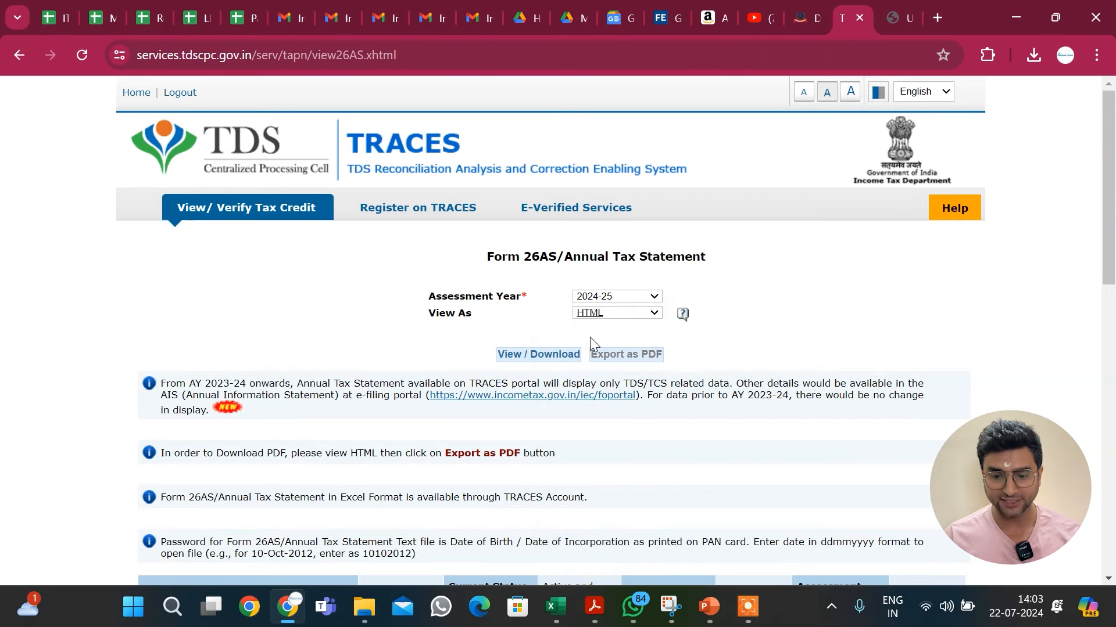
left_click(542, 357)
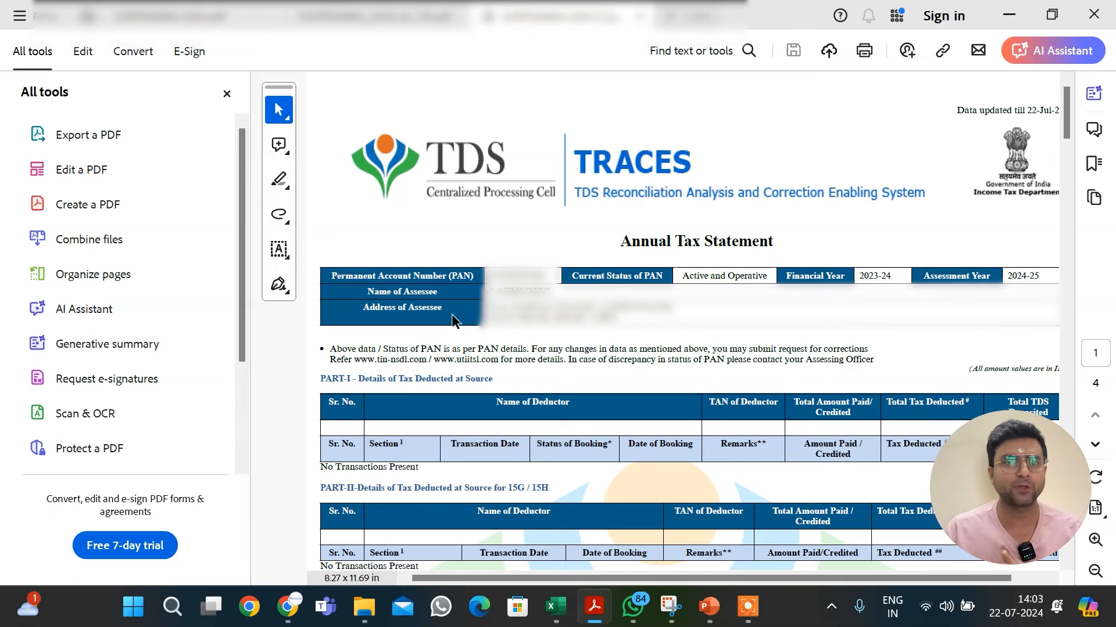
left_click(227, 94)
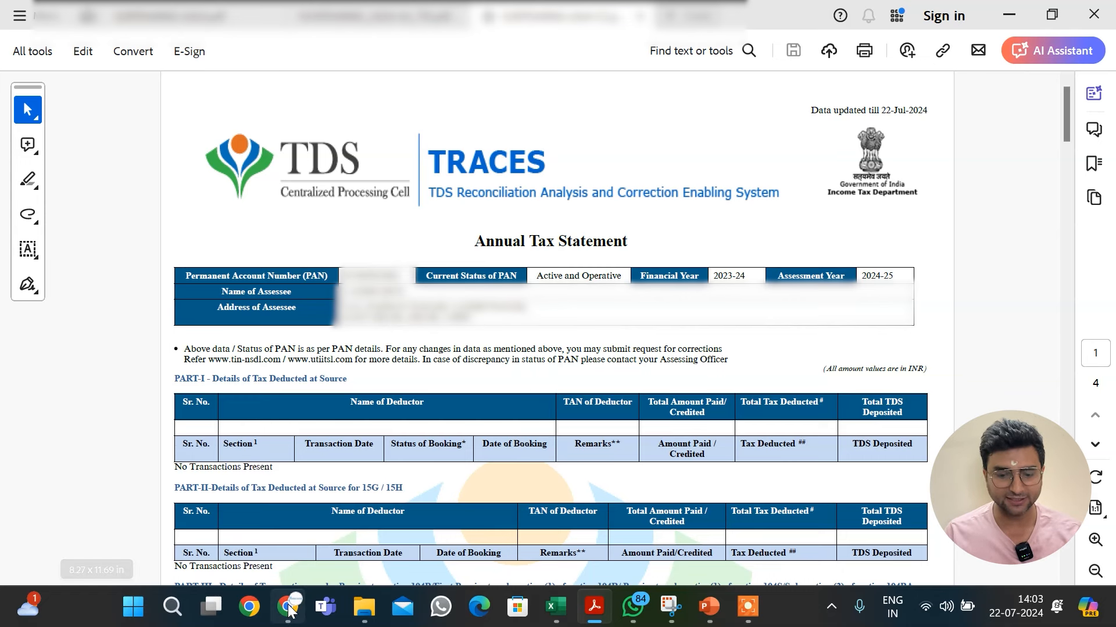
Return to the e-Filing dashboard in the browser and proceed to the AIS page of the Compliance Portal.
left_click(285, 517)
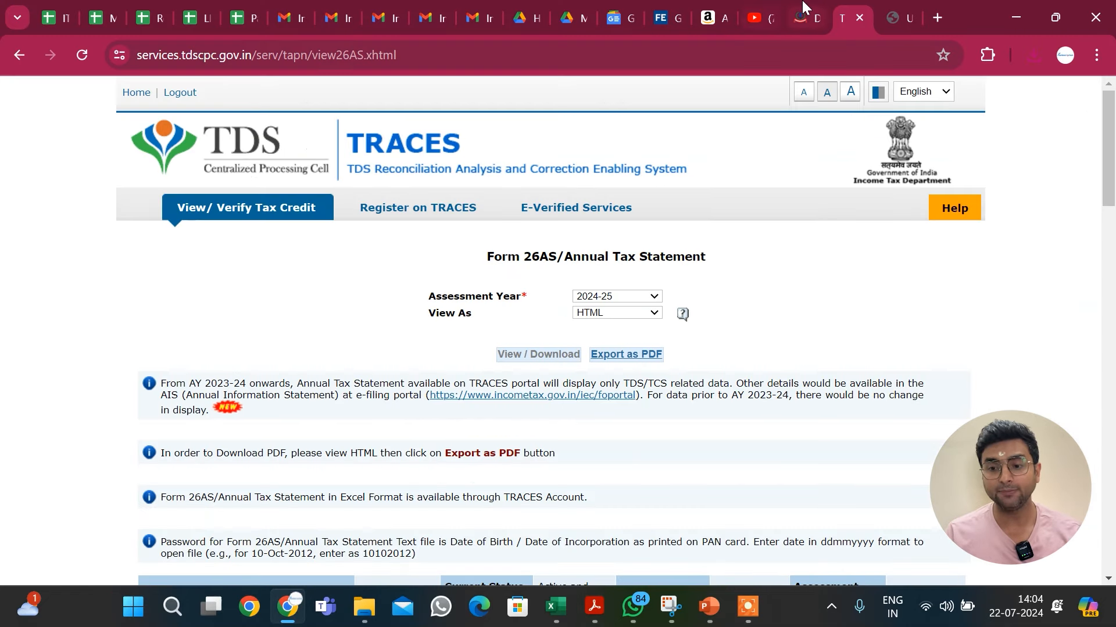
left_click(805, 18)
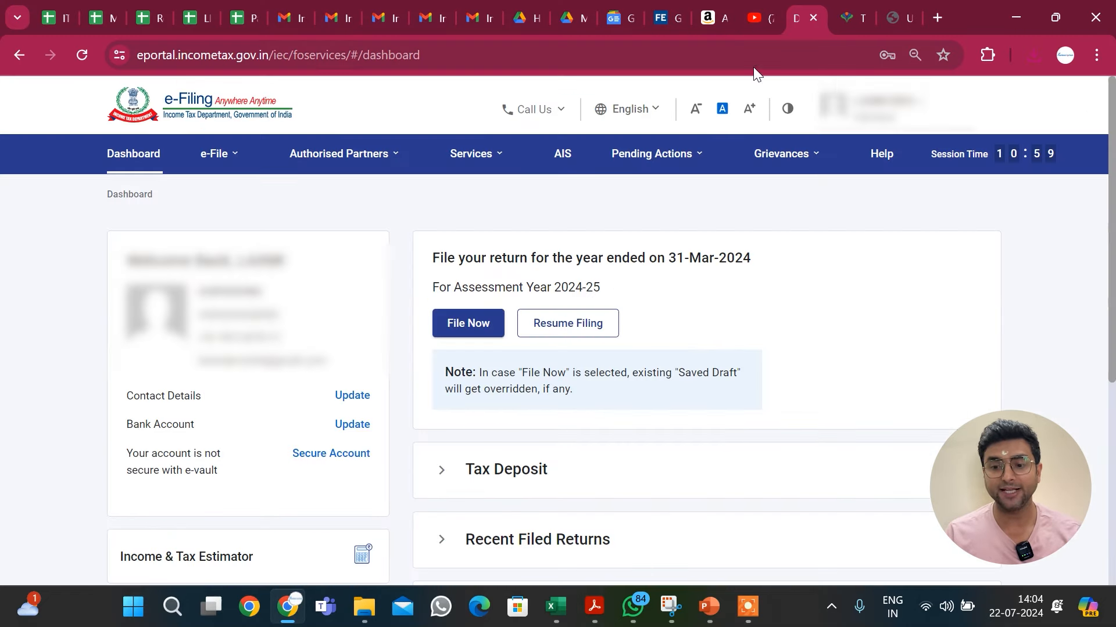
left_click(565, 149)
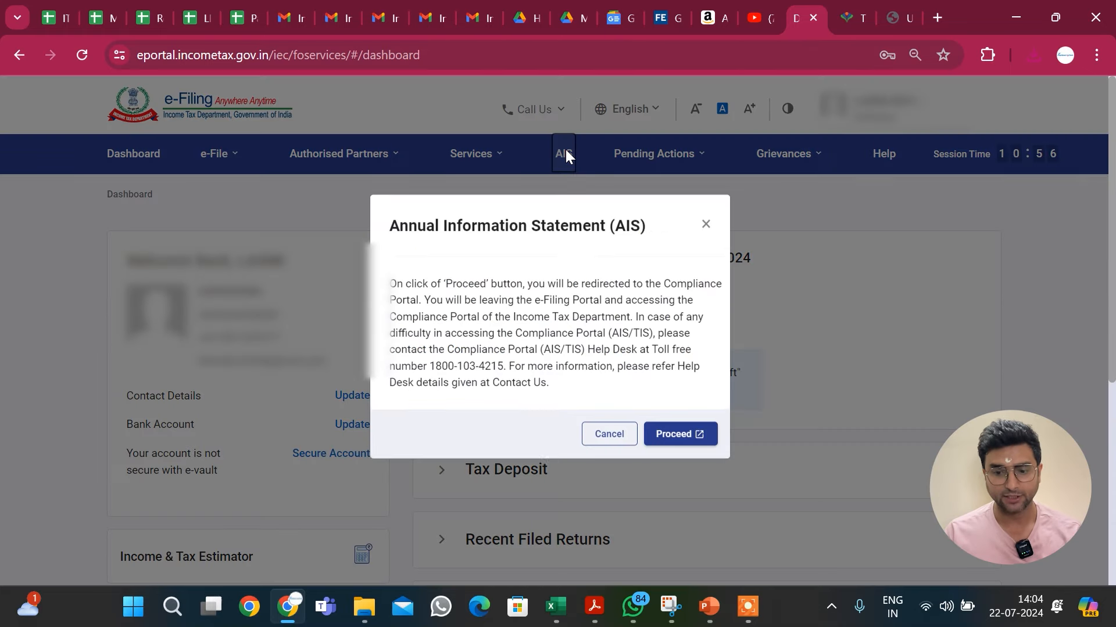
left_click(687, 444)
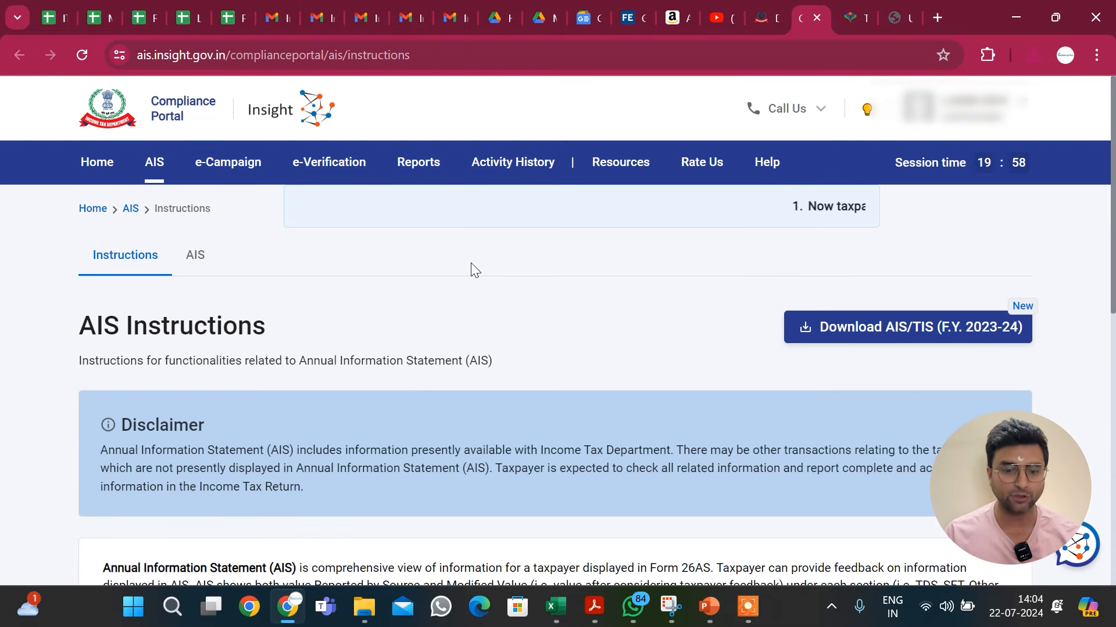
left_click(196, 257)
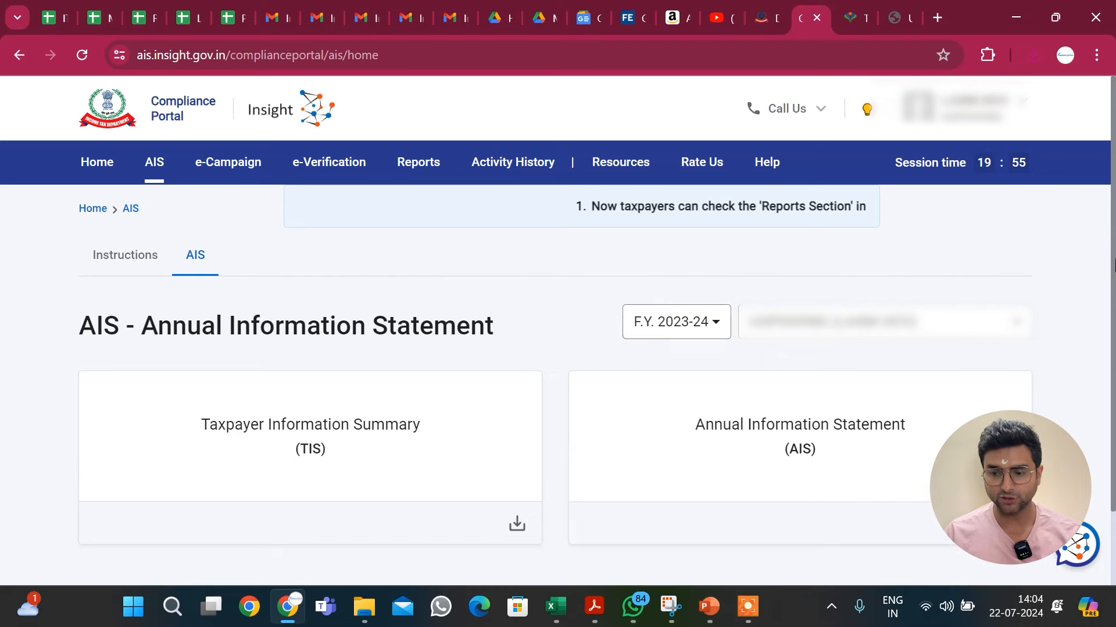
Examine the rent received details in the Taxpayer Information Summary and open the Annual Information Statement for F.Y. 2023-24.
scroll(236, 349, "down", 1)
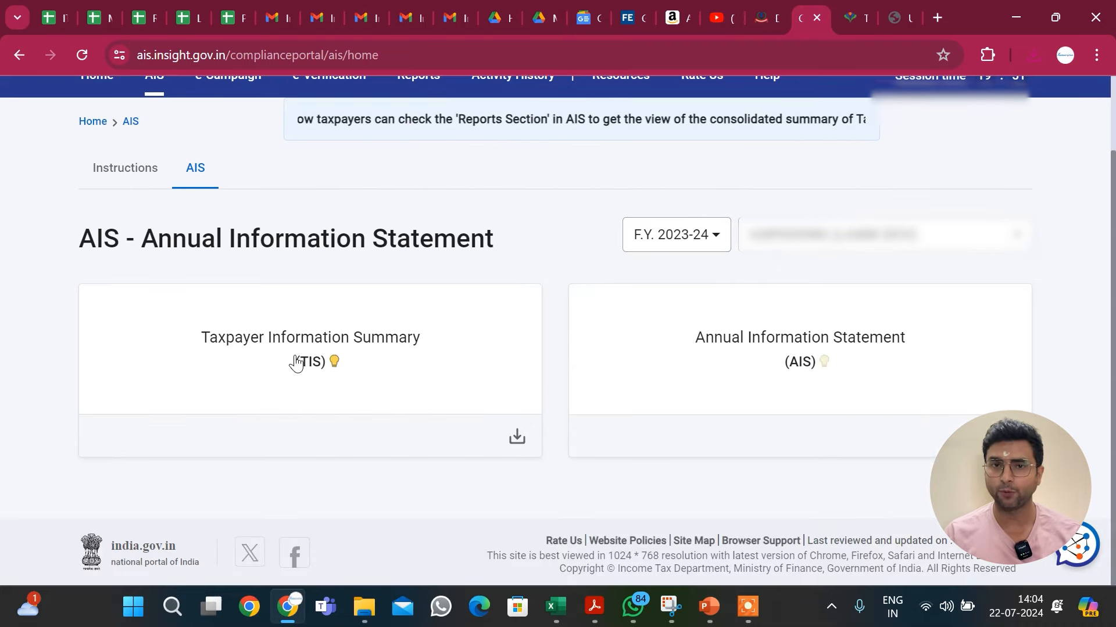
left_click(335, 350)
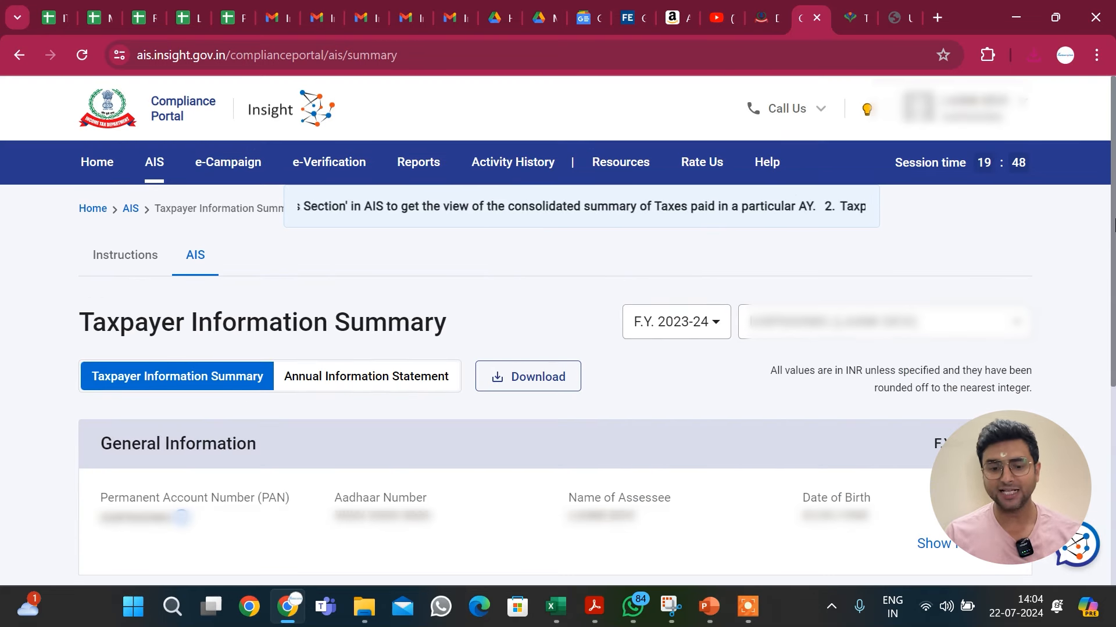
scroll(469, 334, "down", 5)
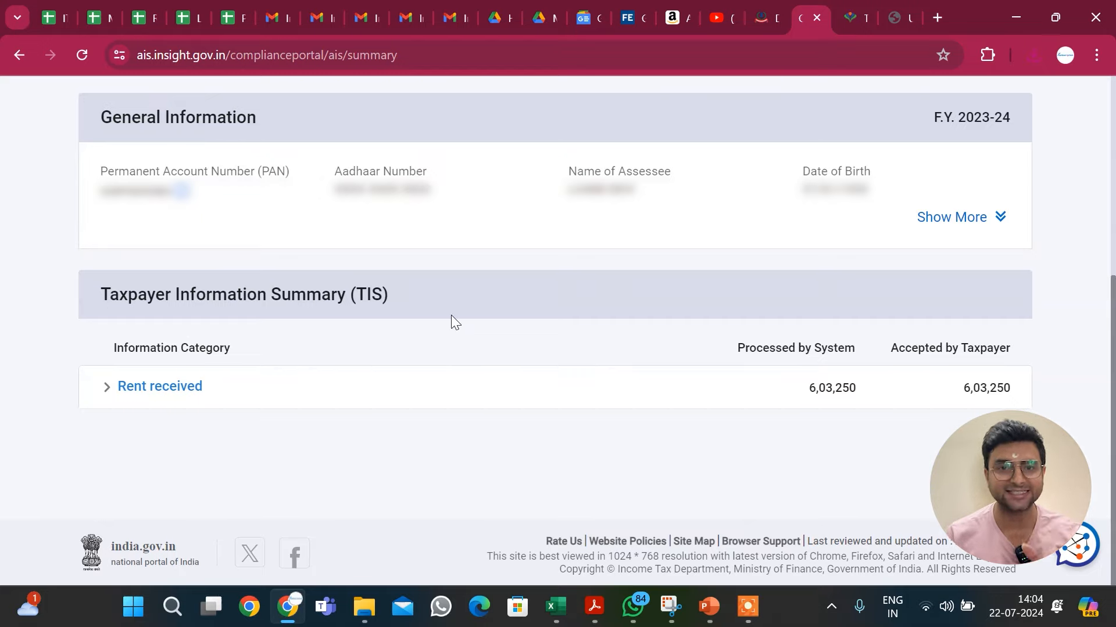
left_click(197, 397)
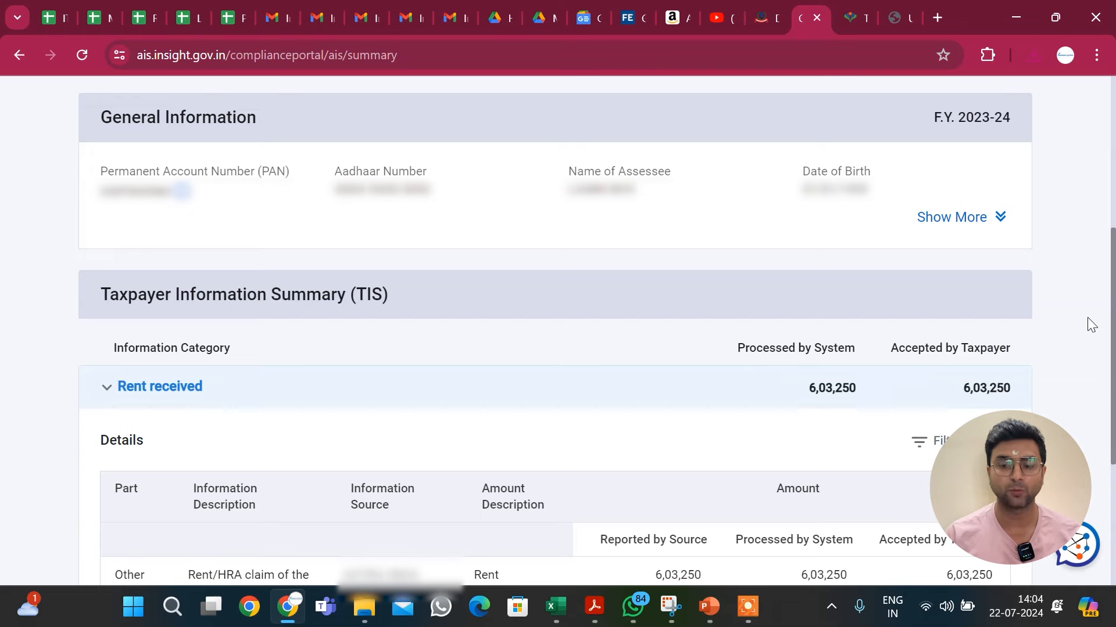
scroll(225, 459, "down", 3)
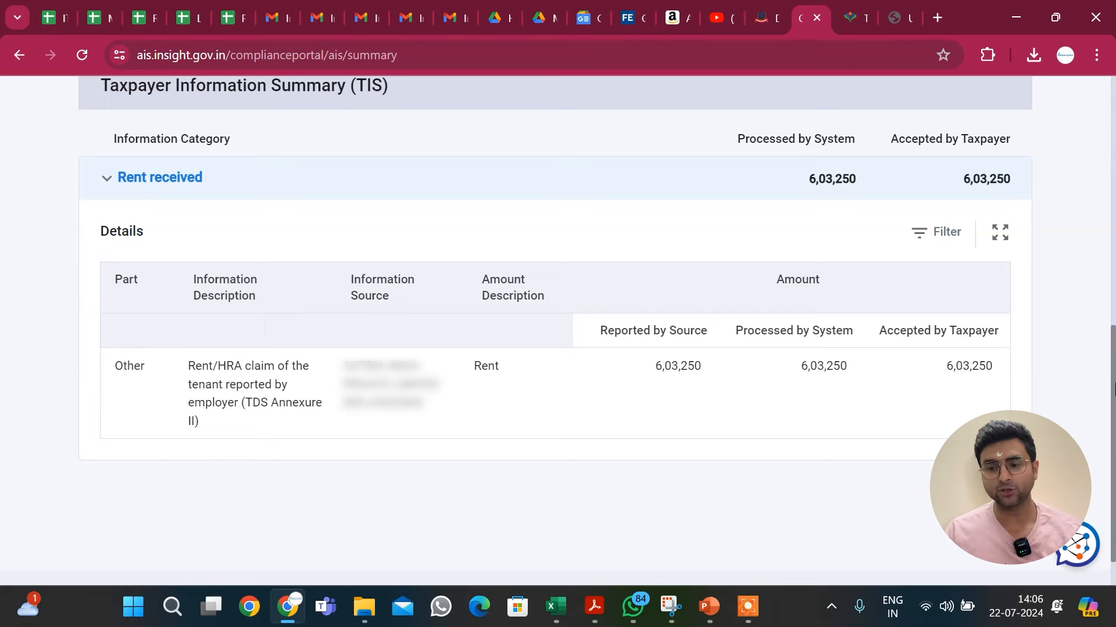
scroll(1112, 388, "up", 6)
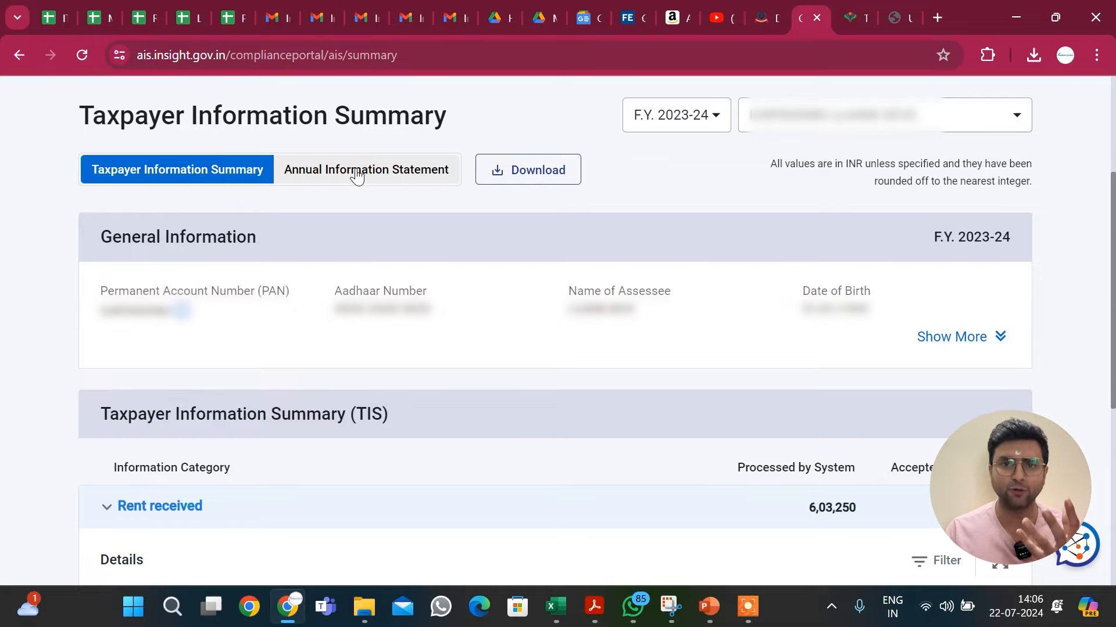
left_click(357, 175)
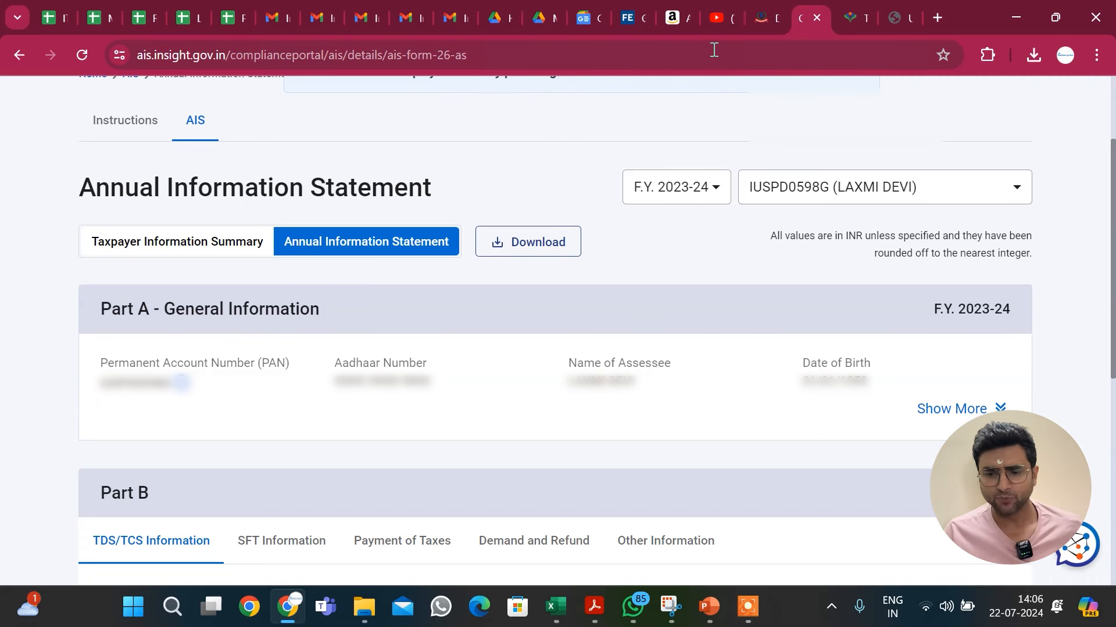
Go back to the e-Filing portal and open the form for filing an income tax return.
left_click(766, 9)
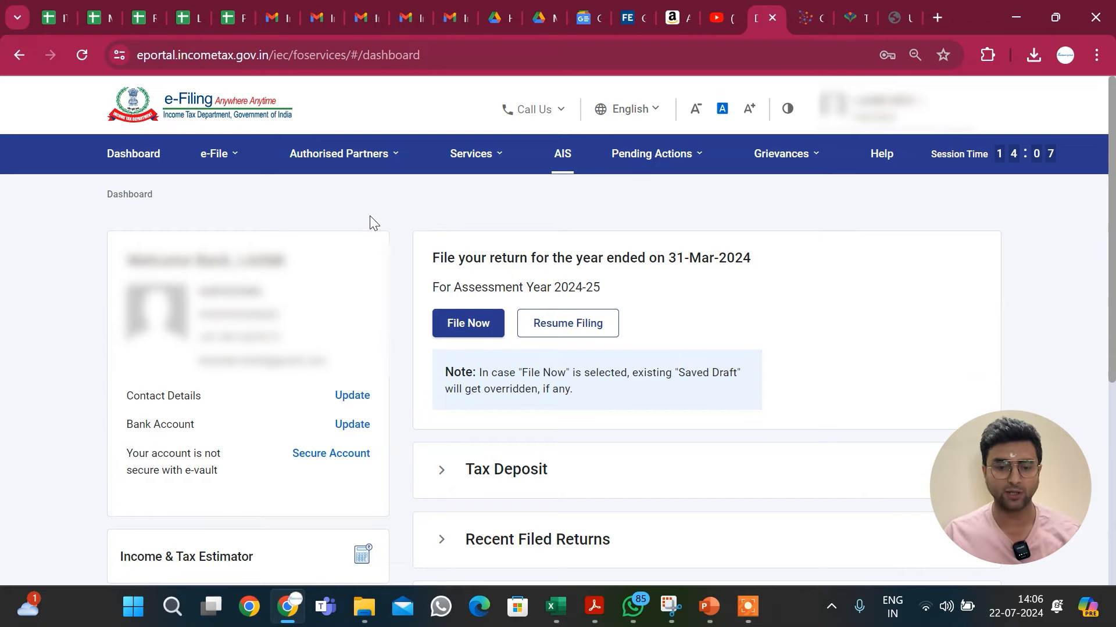
left_click(225, 165)
mouse_move(241, 203)
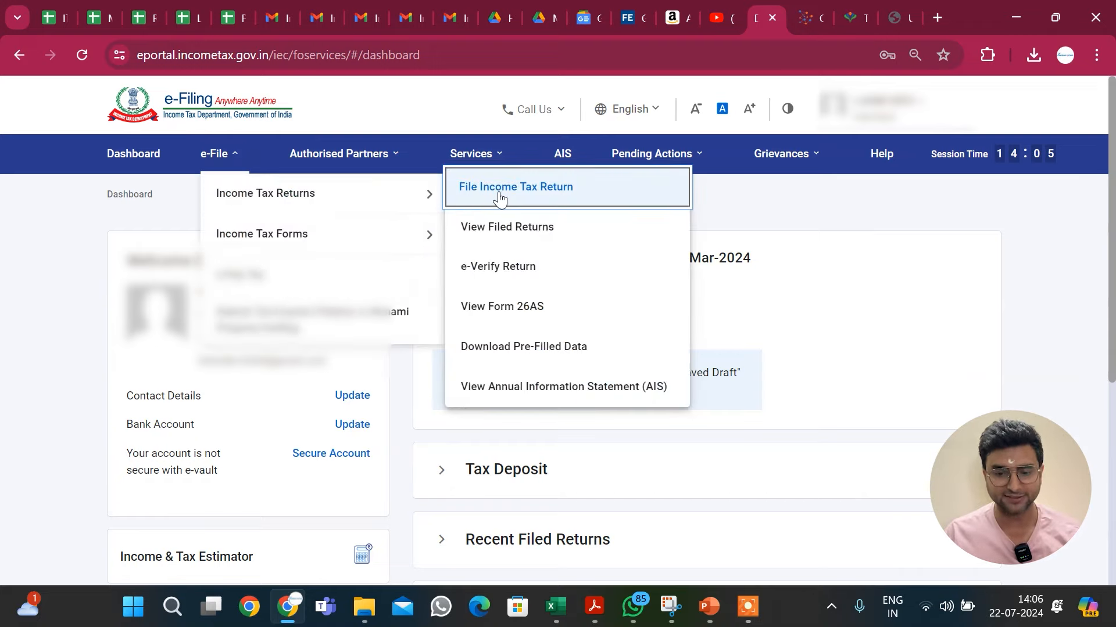
left_click(463, 189)
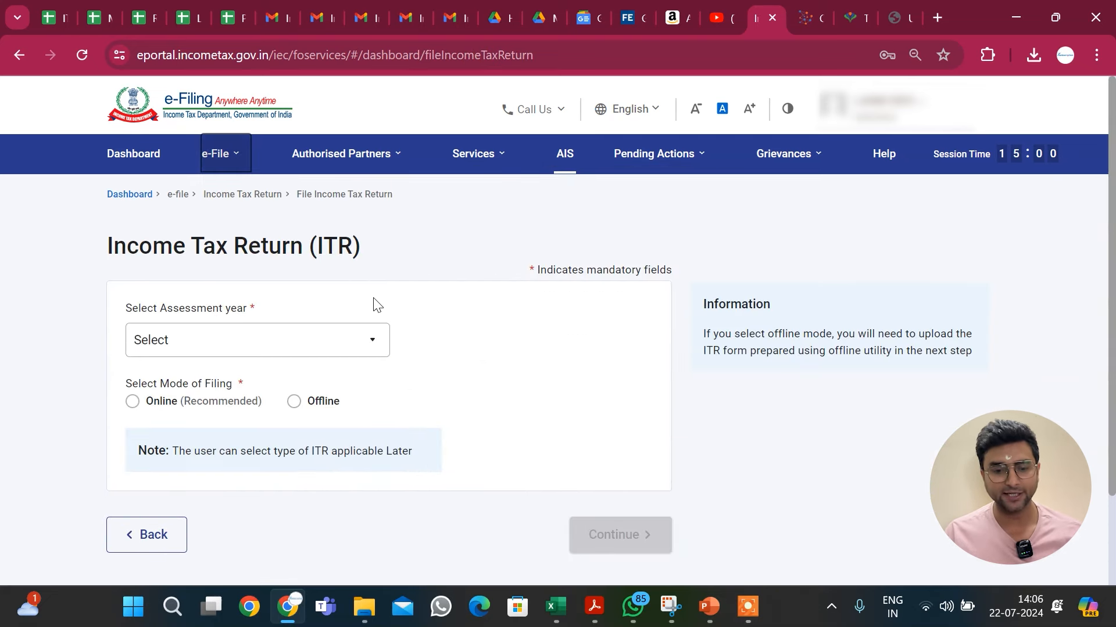
Choose assessment year 2024-25 (Current A.Y.) with online filing mode and continue.
left_click(249, 348)
left_click(197, 414)
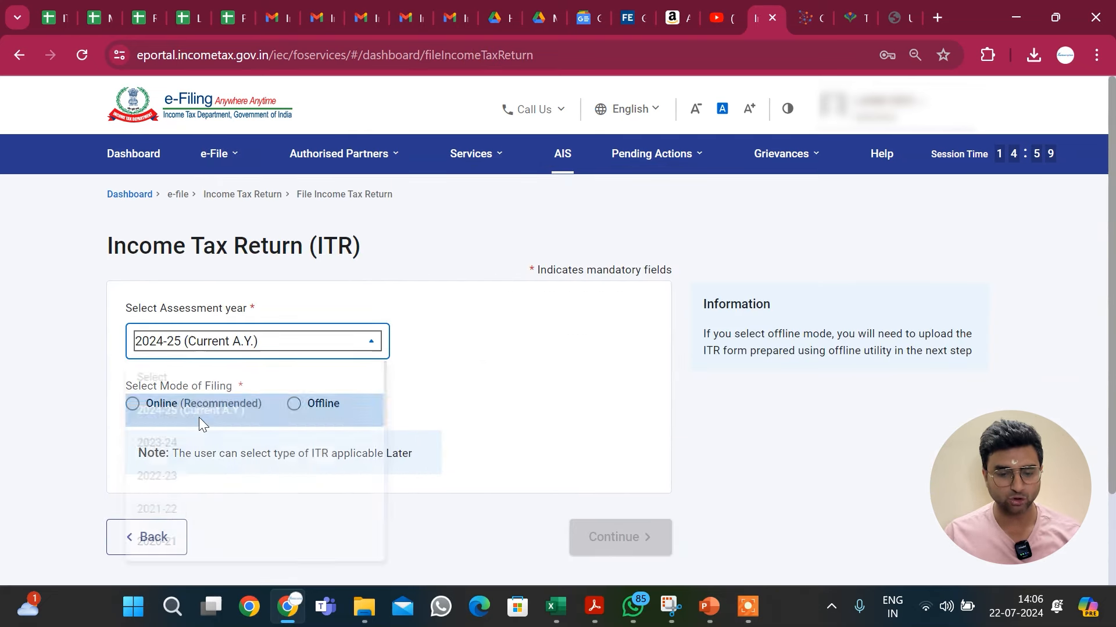
left_click(133, 402)
left_click(598, 538)
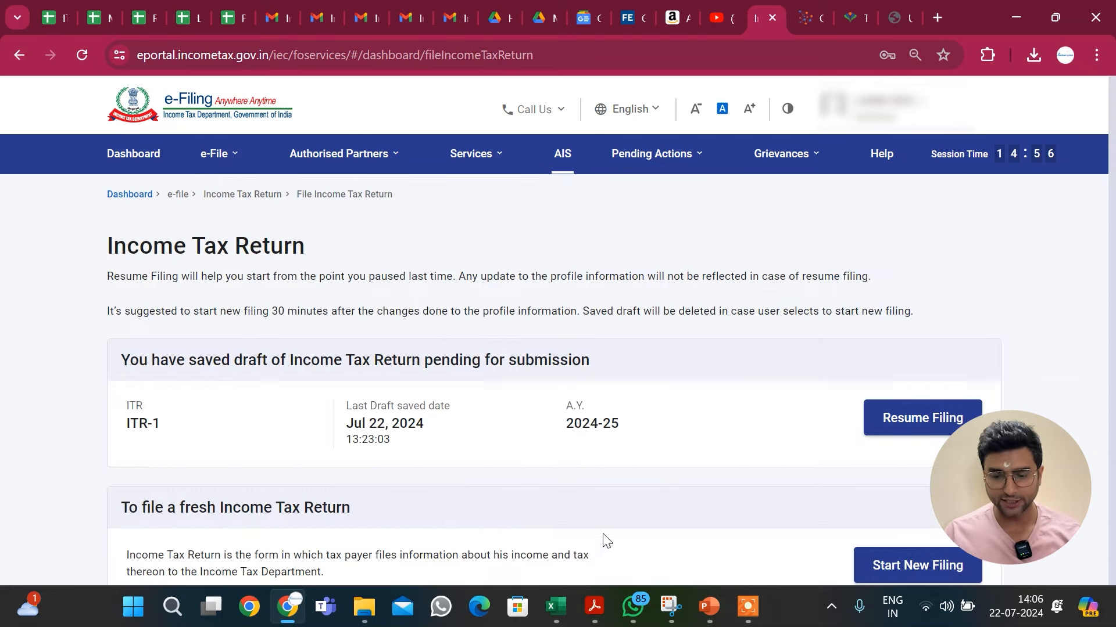
Start a new return filing instead of resuming the saved draft, with Individual as the applicable status.
scroll(831, 401, "down", 4)
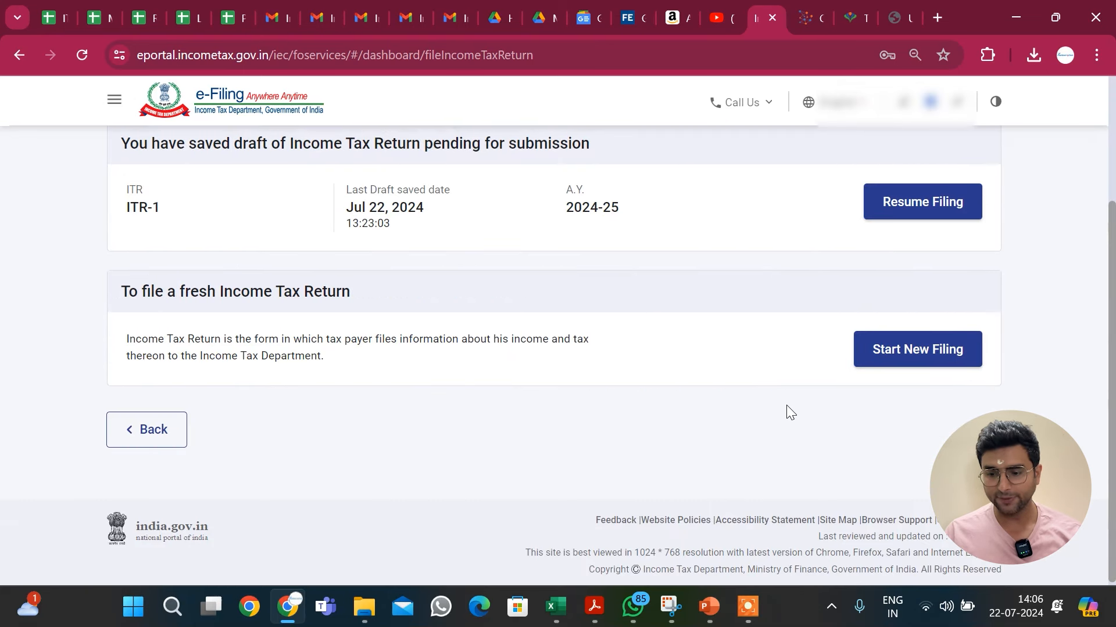
left_click(908, 344)
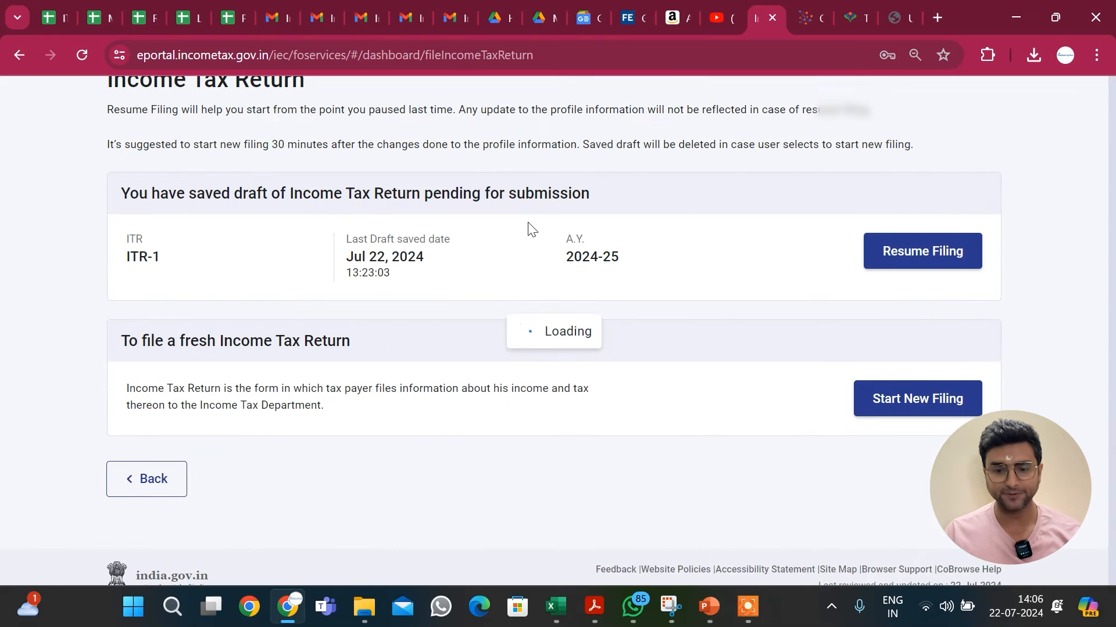
left_click(152, 318)
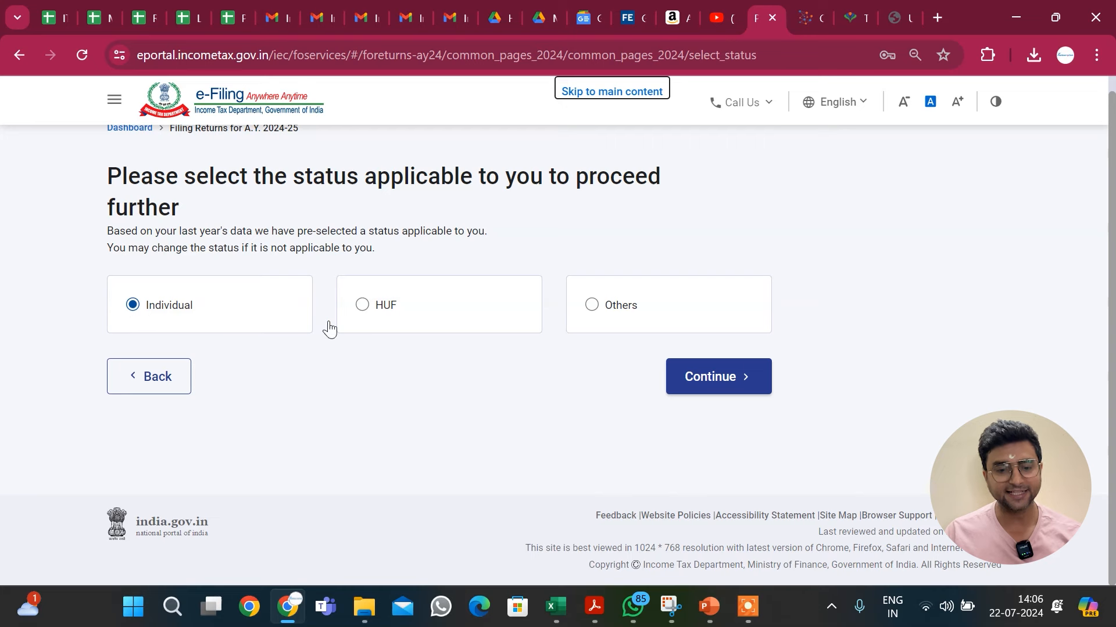
left_click(709, 376)
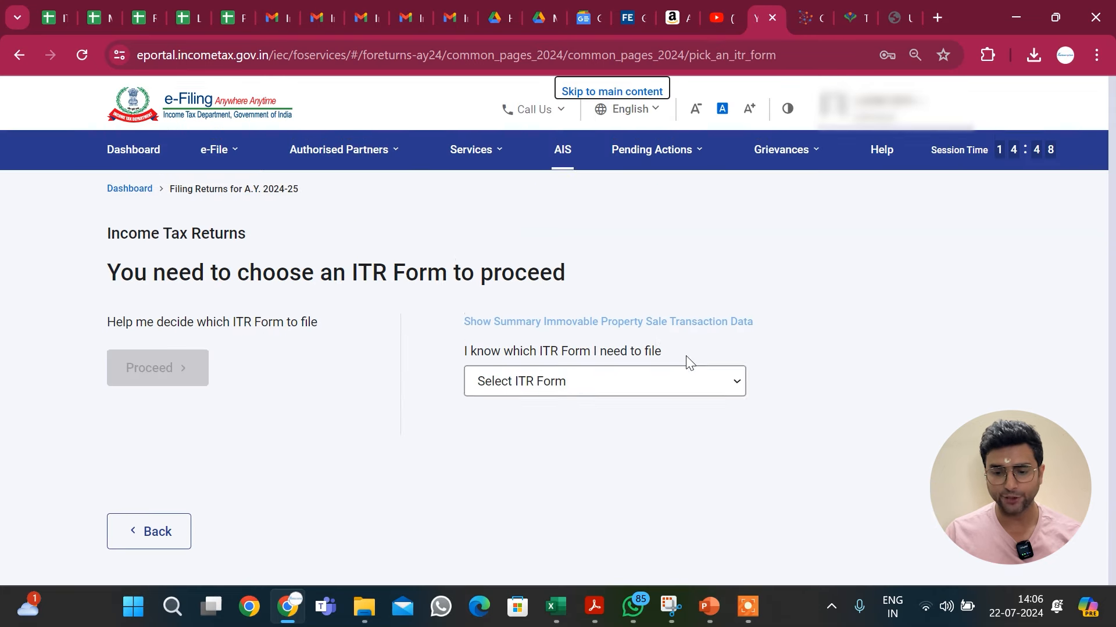
Select ITR-1 as the income tax return form and proceed with it.
left_click(596, 388)
left_click(540, 458)
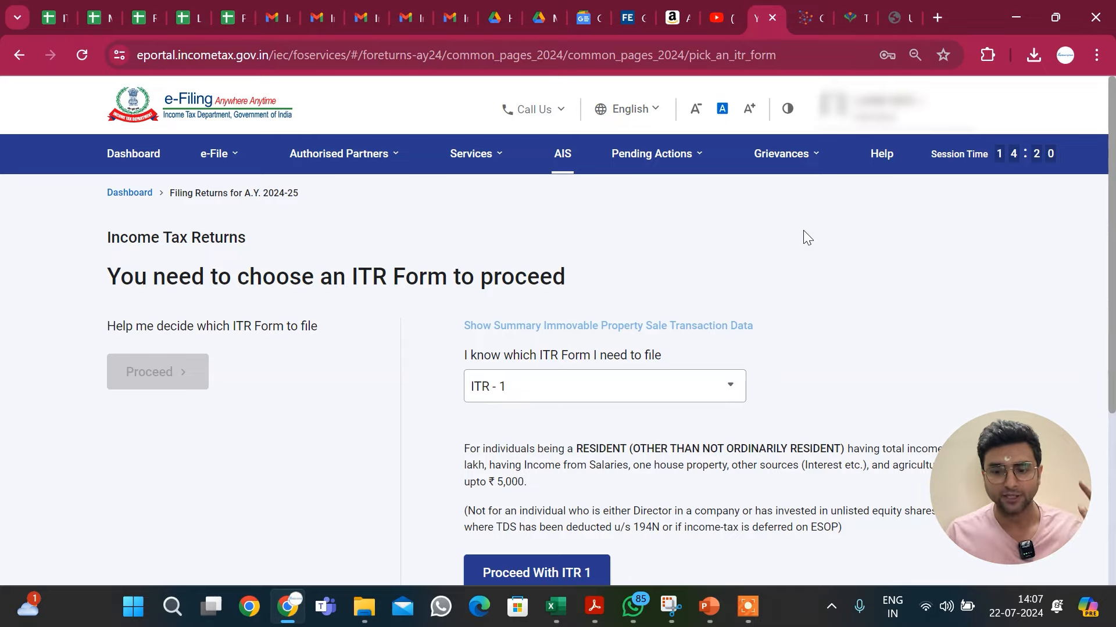
scroll(525, 473, "down", 3)
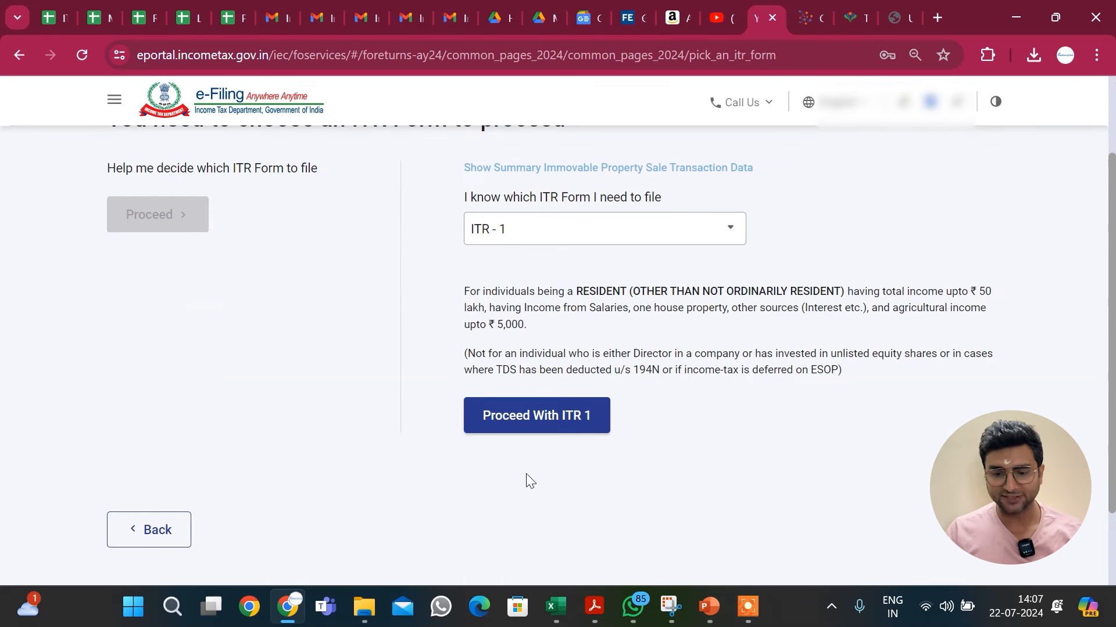
left_click(526, 415)
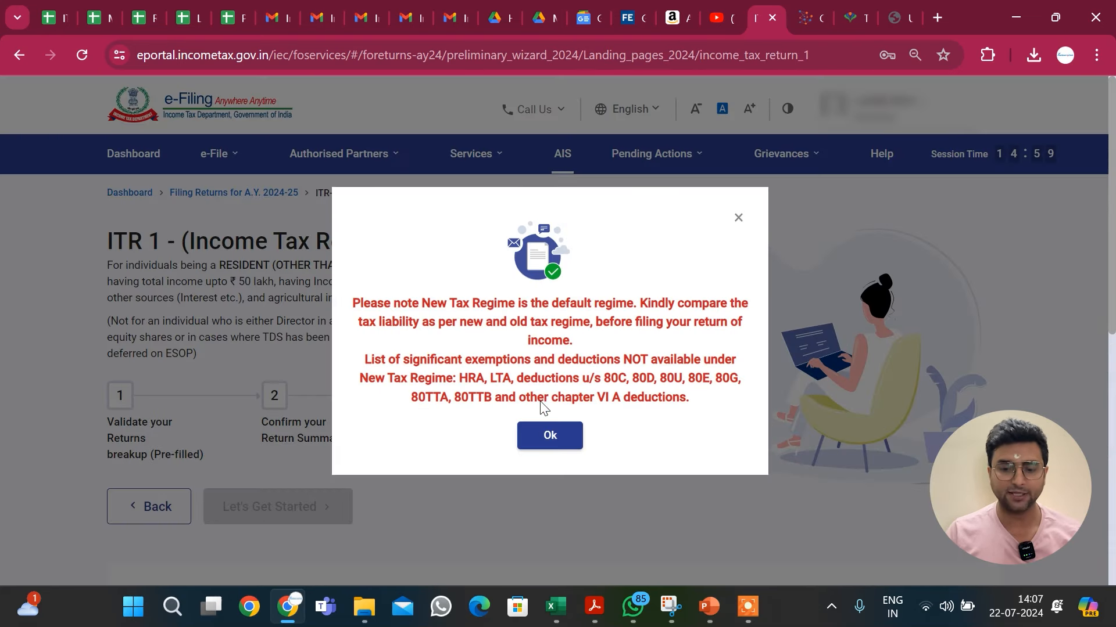
Acknowledge the new tax regime note, get started, and give taxable income above the basic exemption limit as the filing reason.
left_click(549, 433)
left_click(325, 498)
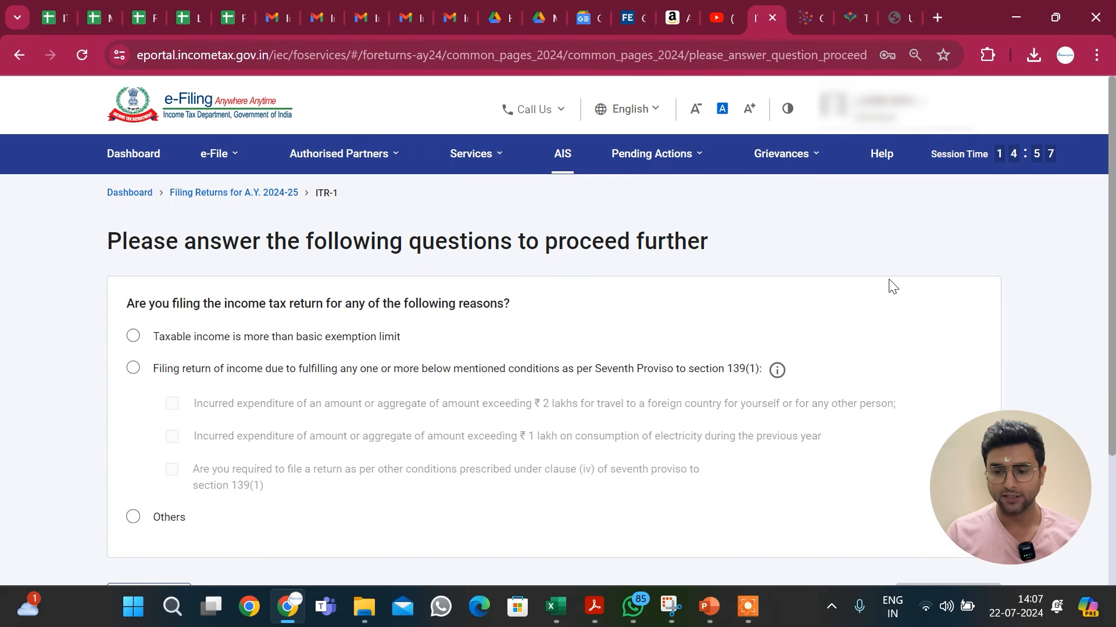
left_click(133, 337)
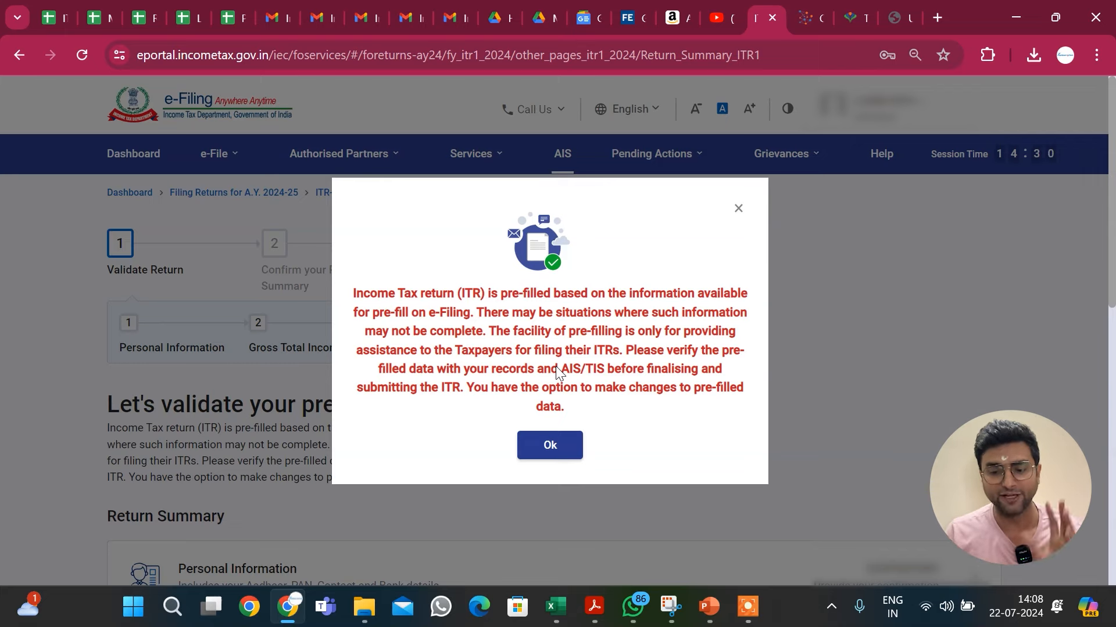
Acknowledge the pre-filled data notice and set the nature of employment to Others in the personal information.
left_click(557, 449)
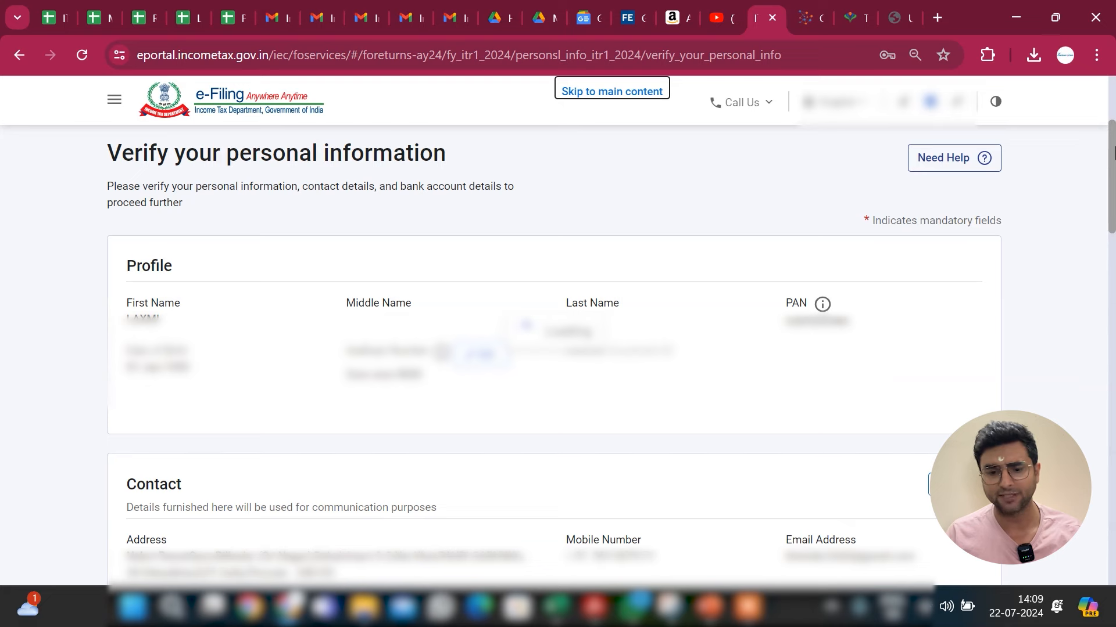
left_click(1111, 223)
left_click(198, 266)
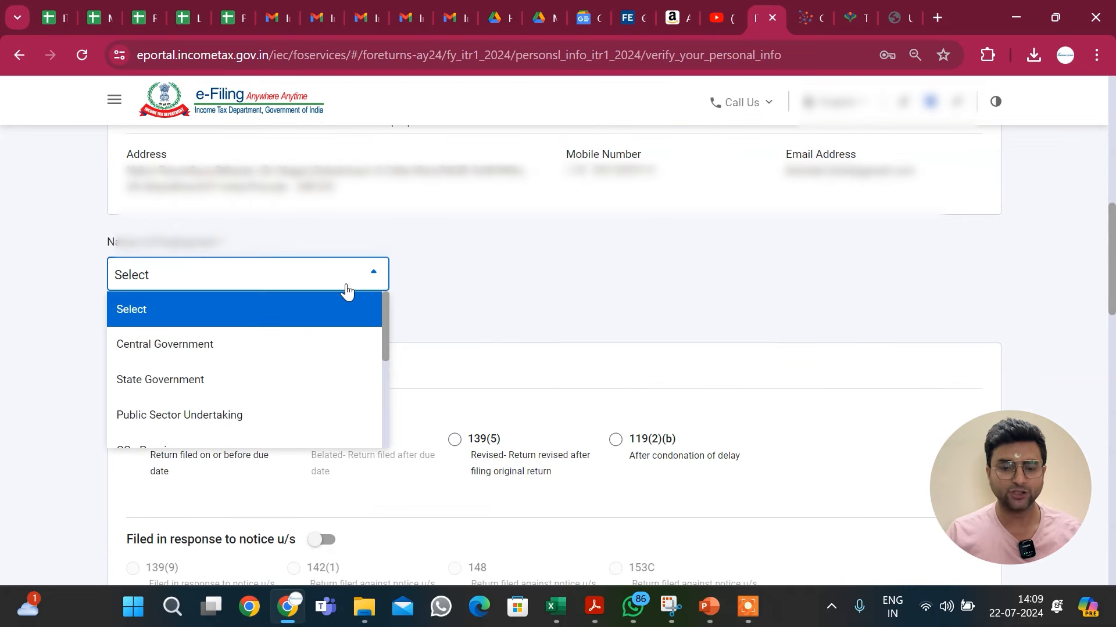
left_click_drag(387, 340, 383, 448)
left_click(224, 393)
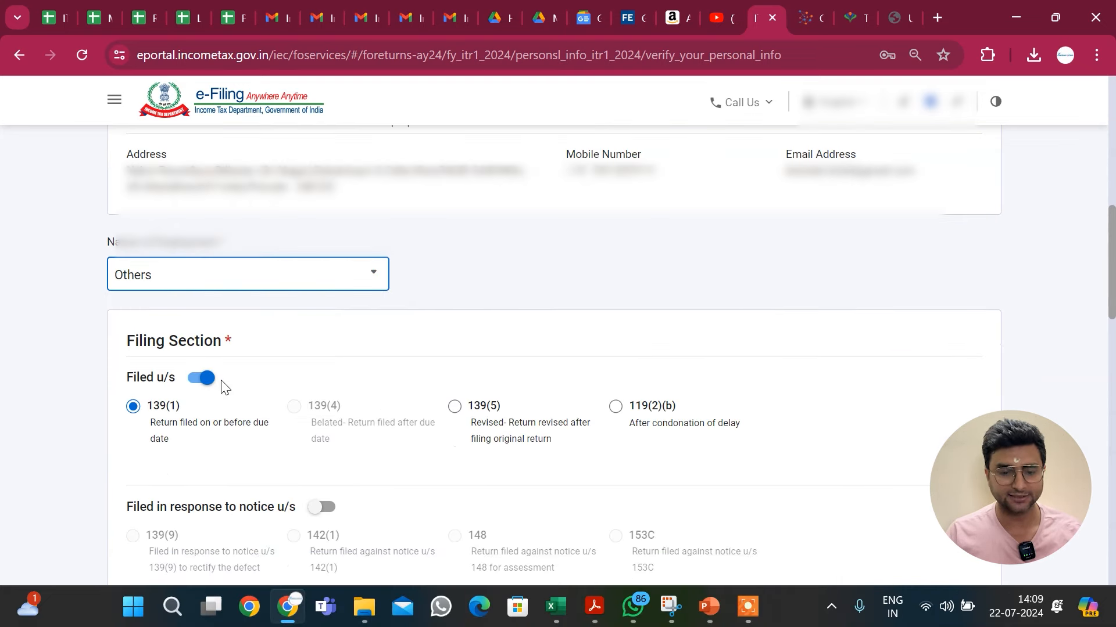
Review the filing section, tax regime choice and bank details, and confirm the personal information.
left_click_drag(1111, 258, 1113, 407)
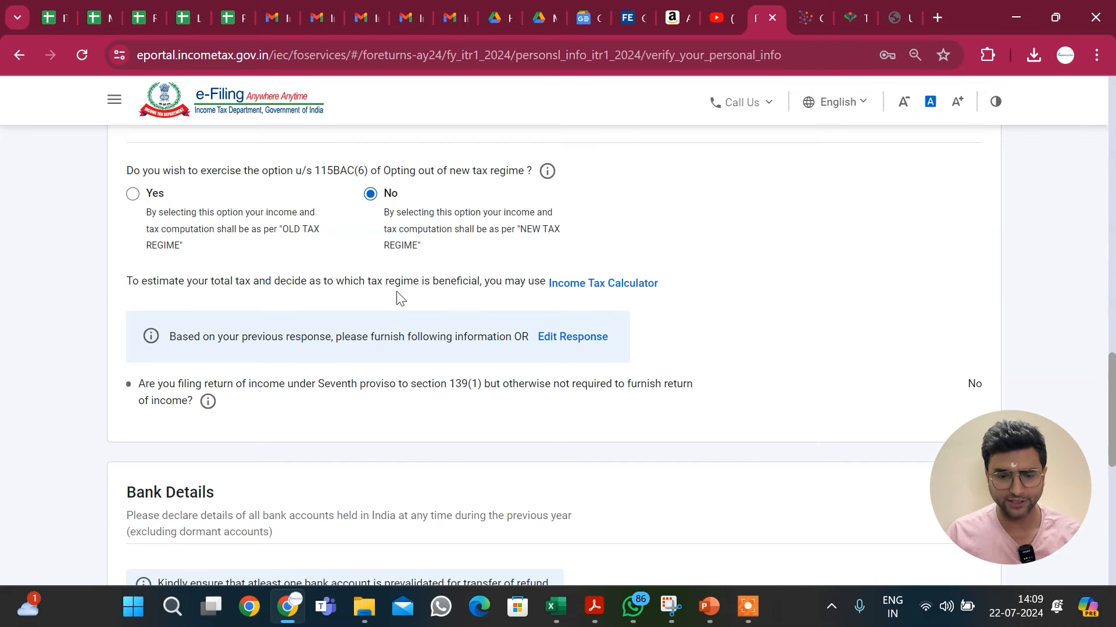
left_click_drag(1111, 415, 1112, 506)
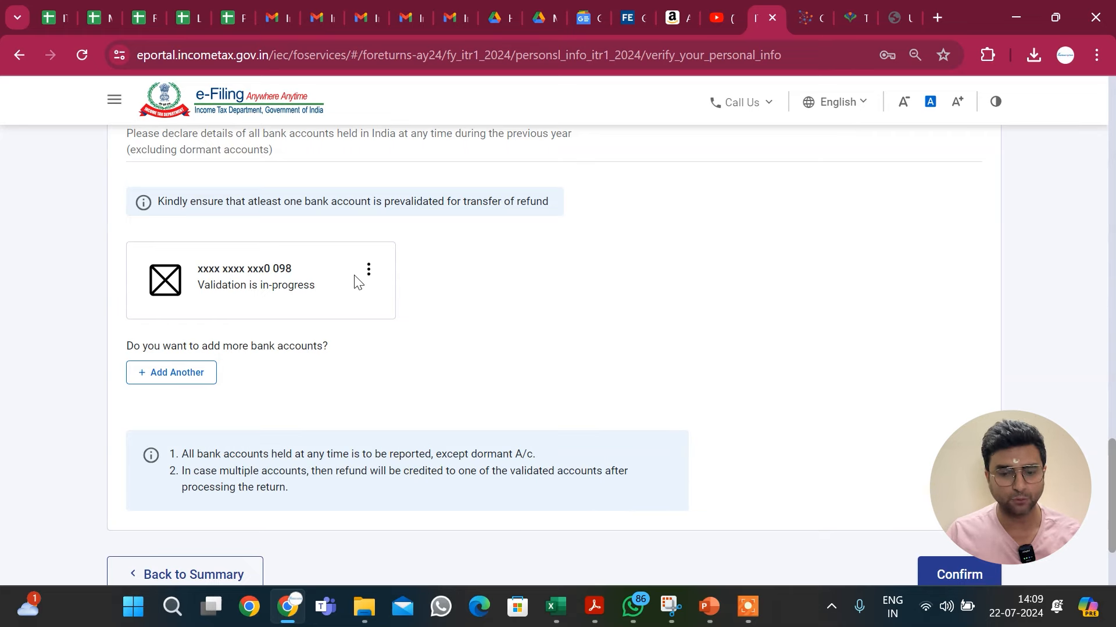
left_click(966, 577)
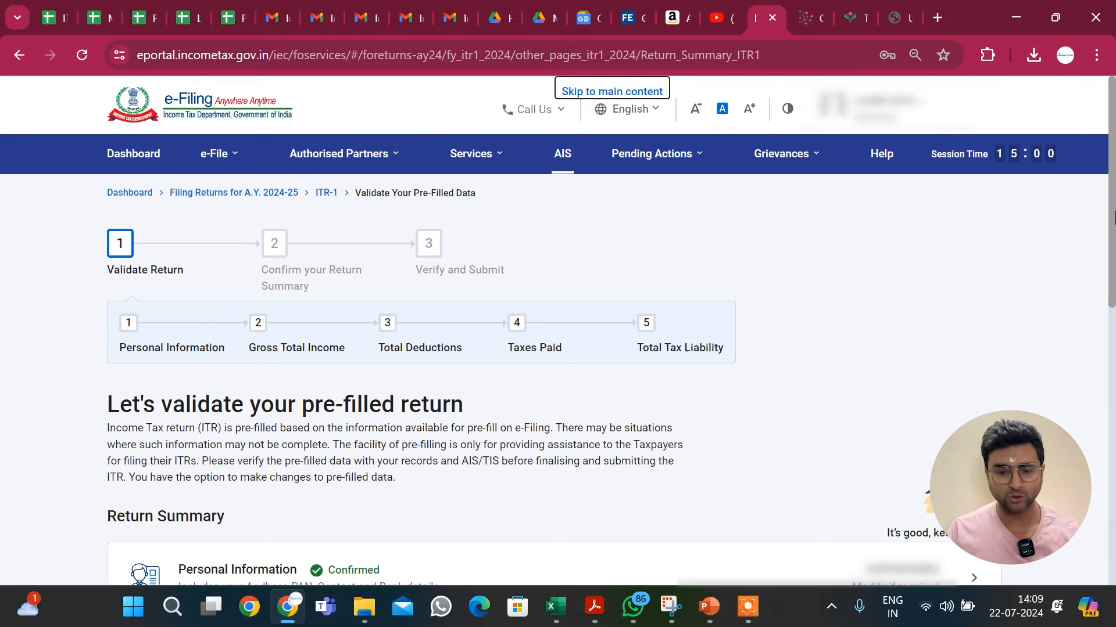
Open Gross Total Income, answer No to the travel, transport allowance and other salary exemption questions, and continue.
scroll(431, 391, "down", 5)
left_click(436, 391)
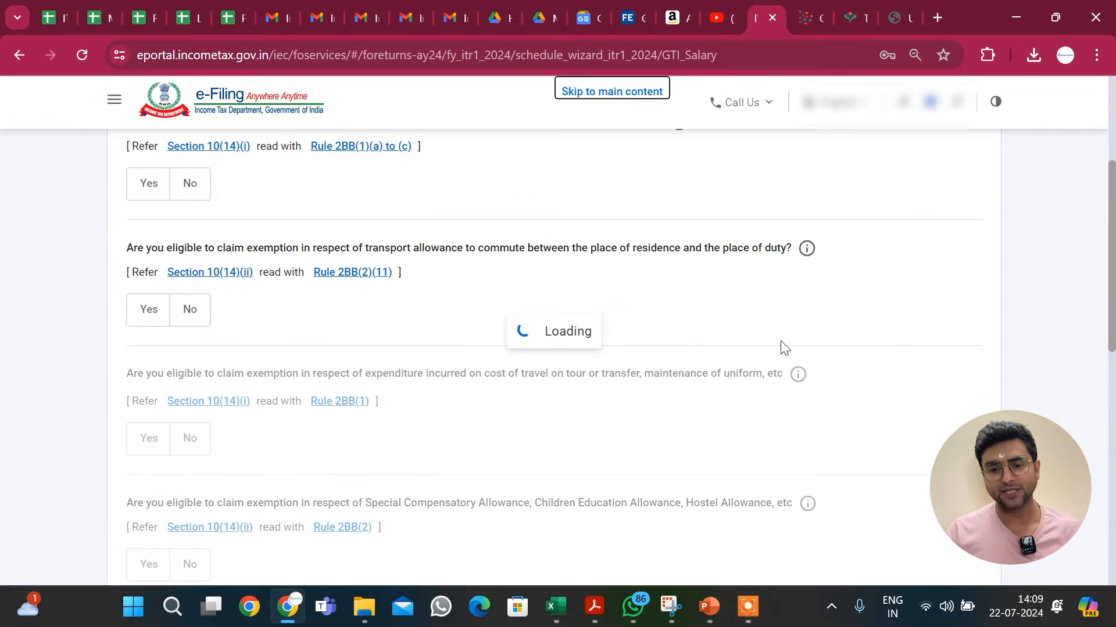
scroll(281, 331, "down", 2)
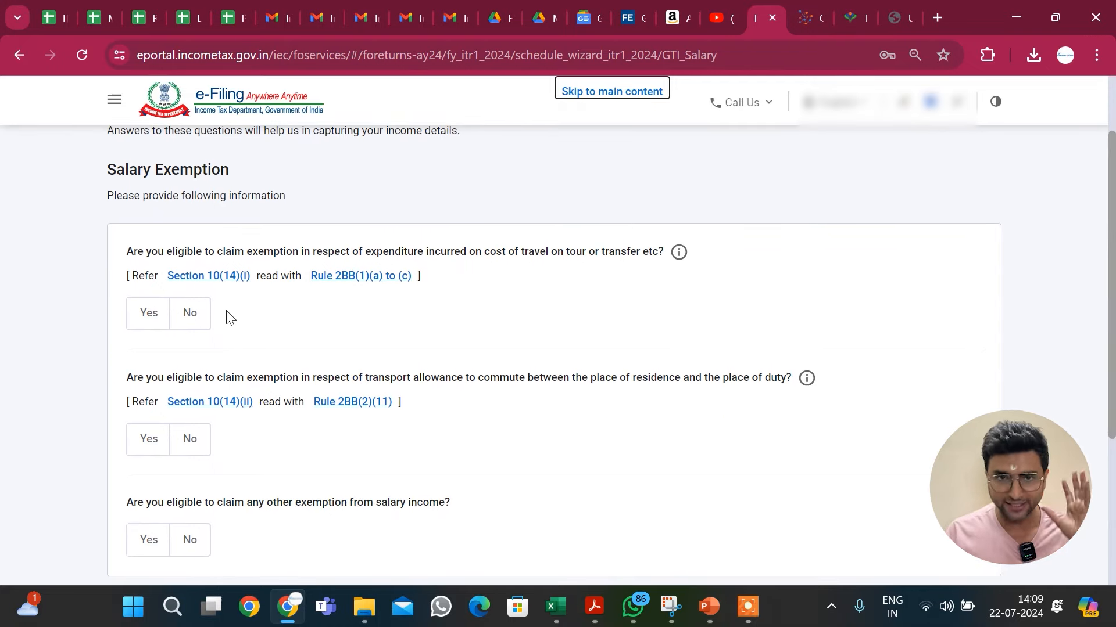
left_click(190, 312)
left_click(190, 453)
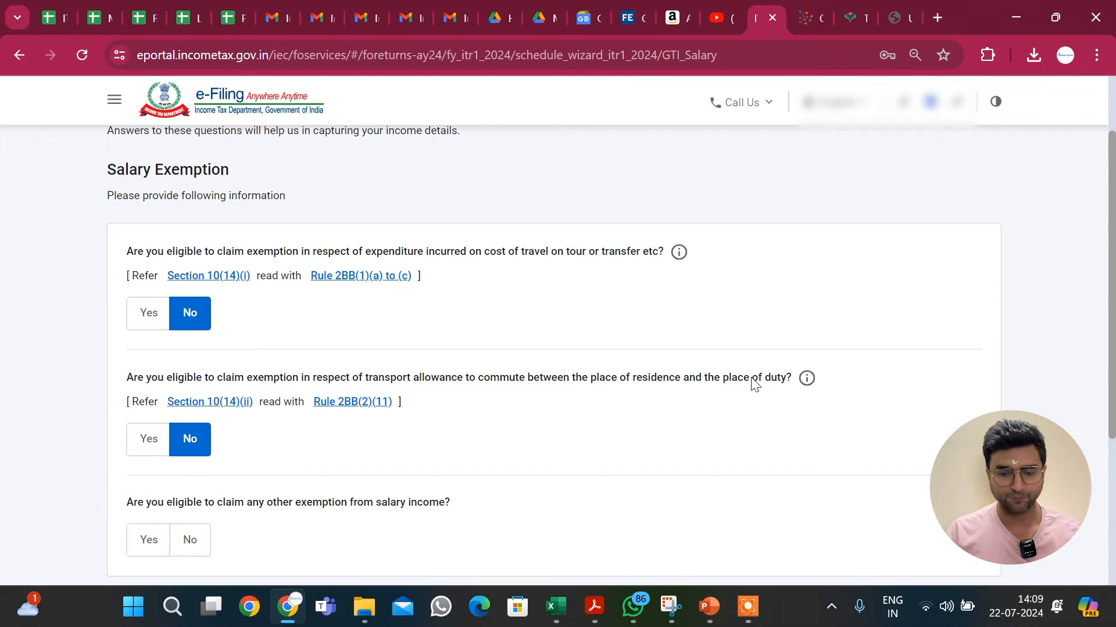
scroll(453, 331, "down", 2)
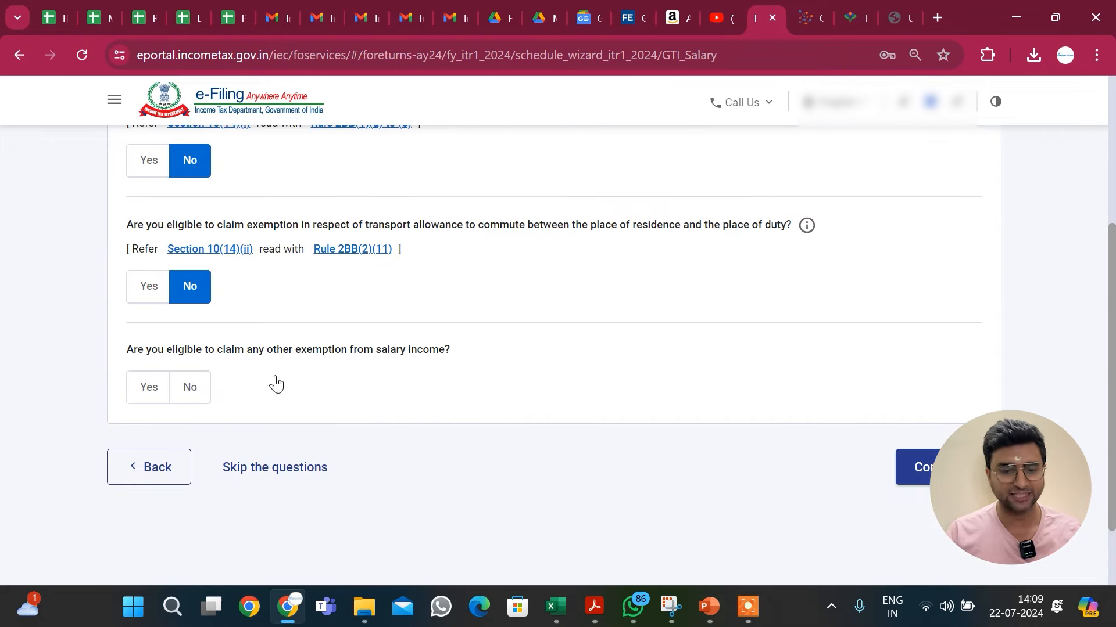
left_click(190, 387)
left_click(921, 470)
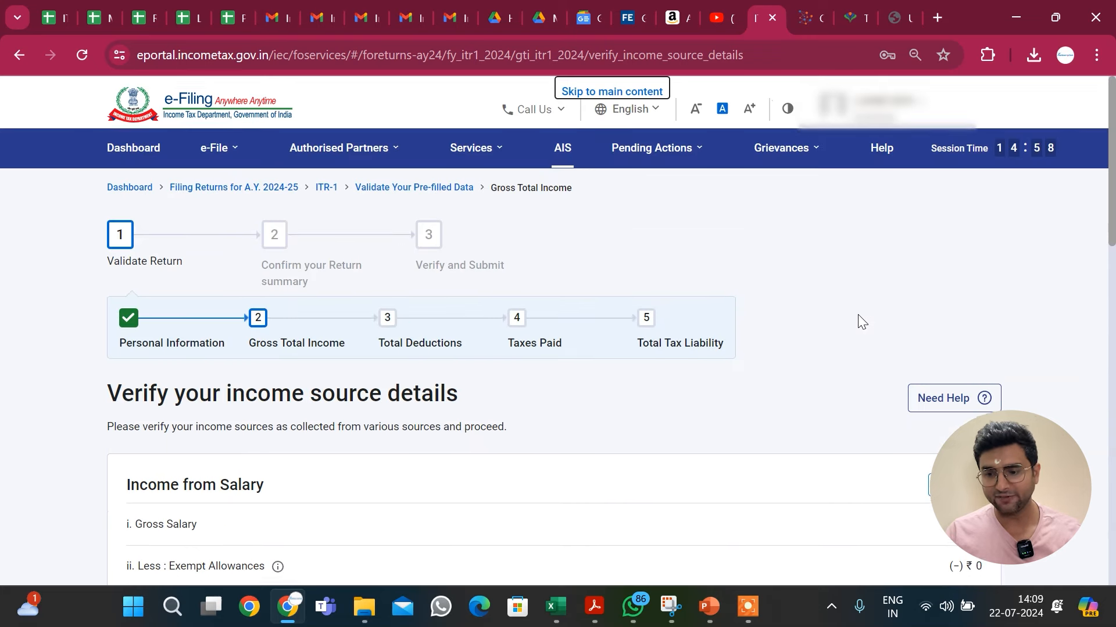
Compare the pre-filled house property income with the rent received in the Taxpayer Information Summary.
left_click_drag(1112, 223, 1115, 333)
scroll(488, 280, "down", 3)
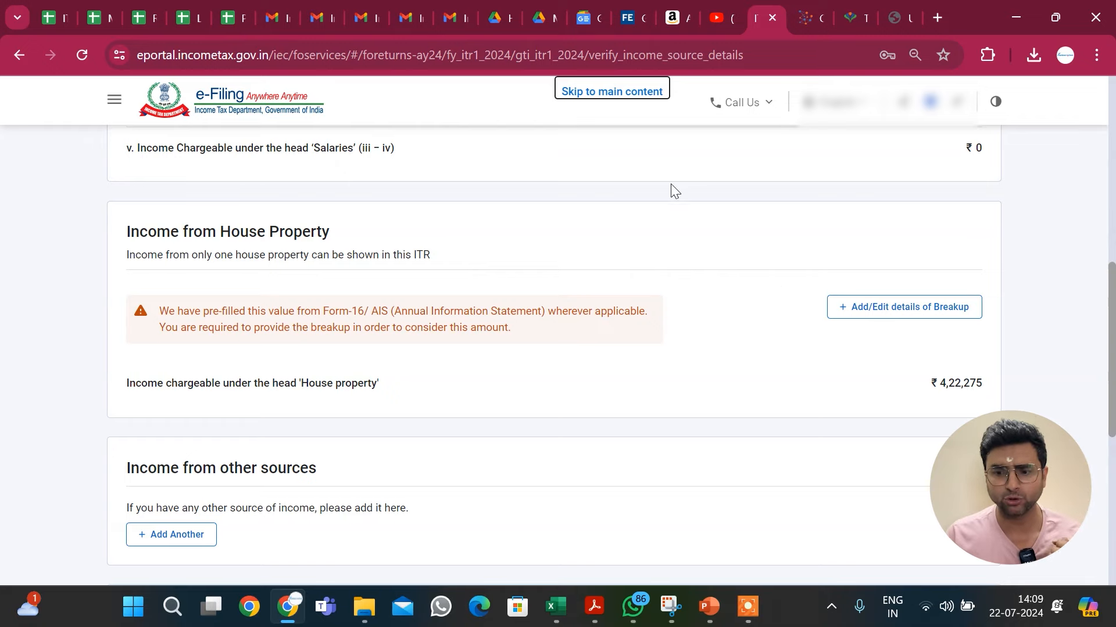
left_click(804, 7)
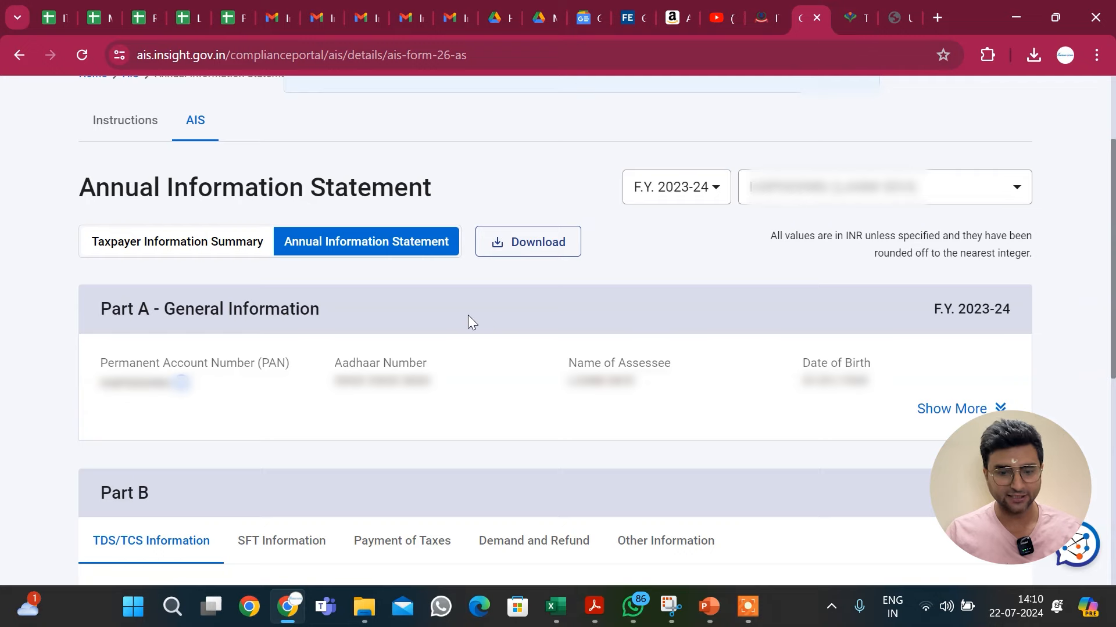
left_click(184, 253)
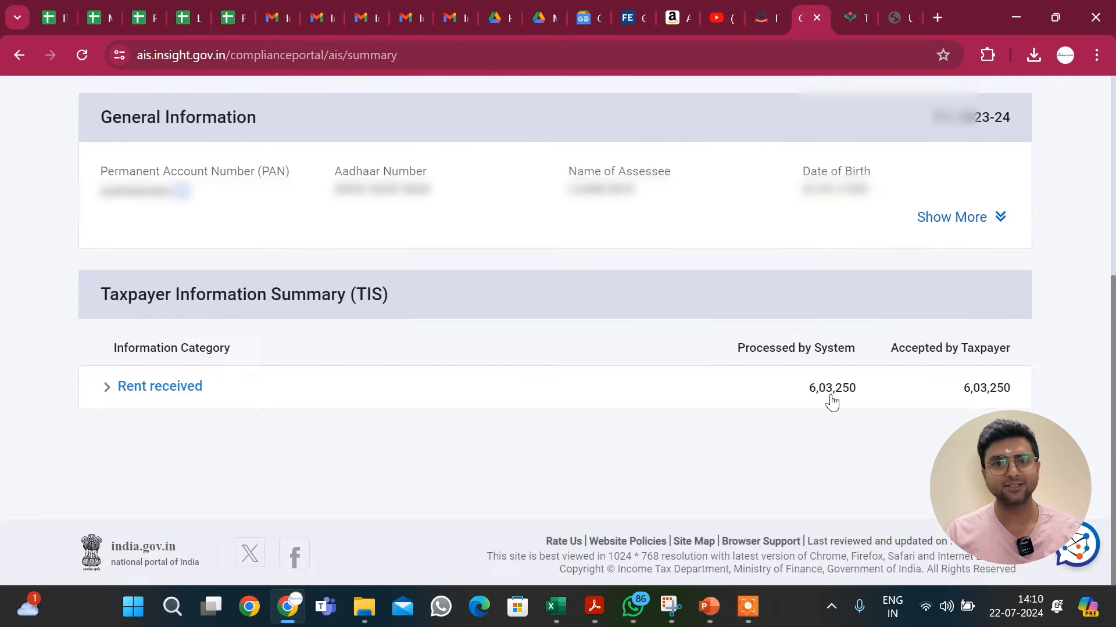
left_click(765, 9)
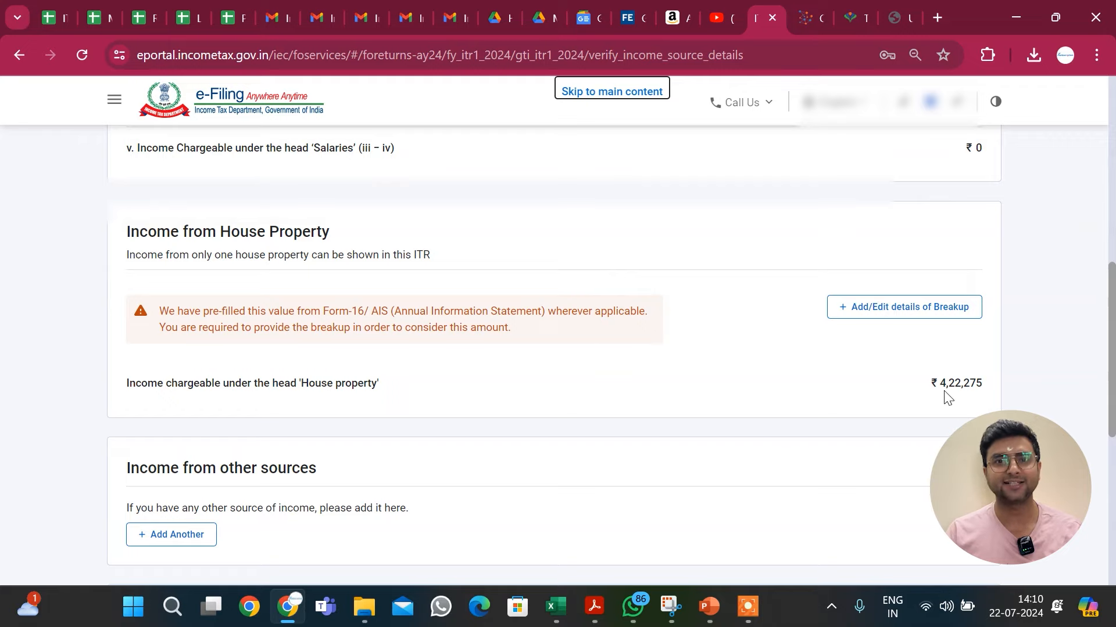
Open the house property income breakup, review the rent and deduction figures of the let-out property, and add it.
left_click(888, 312)
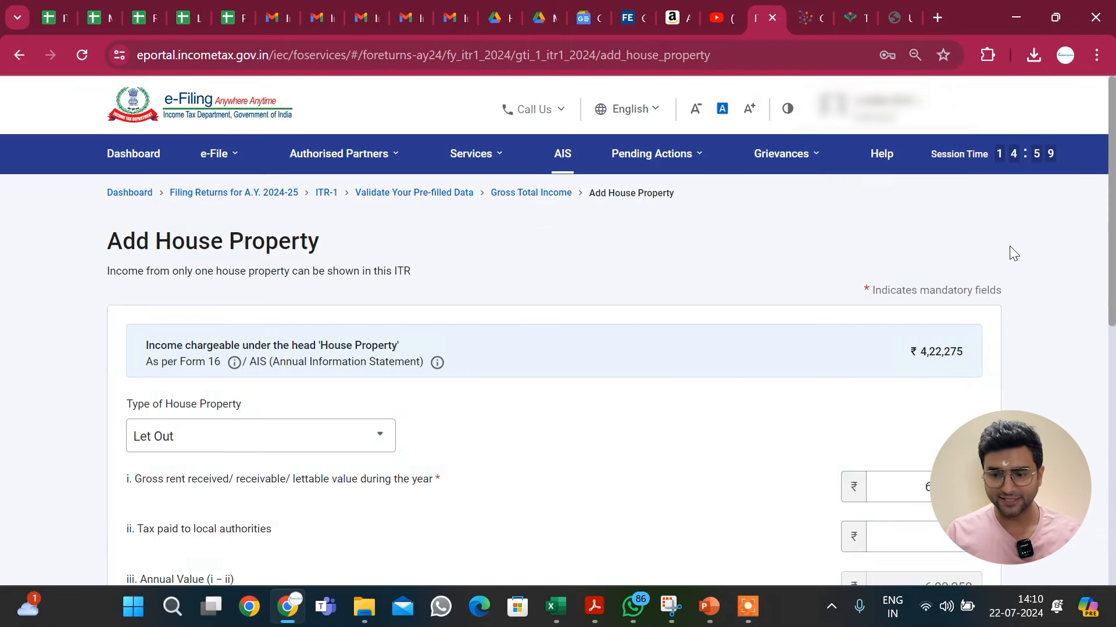
scroll(1113, 318, "down", 3)
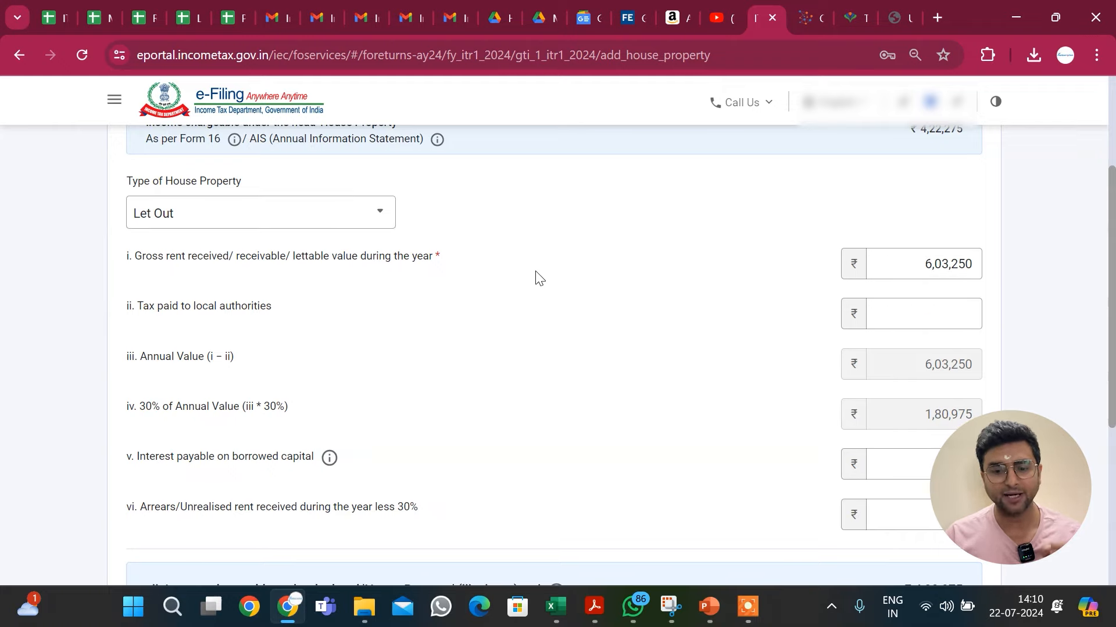
left_click(921, 278)
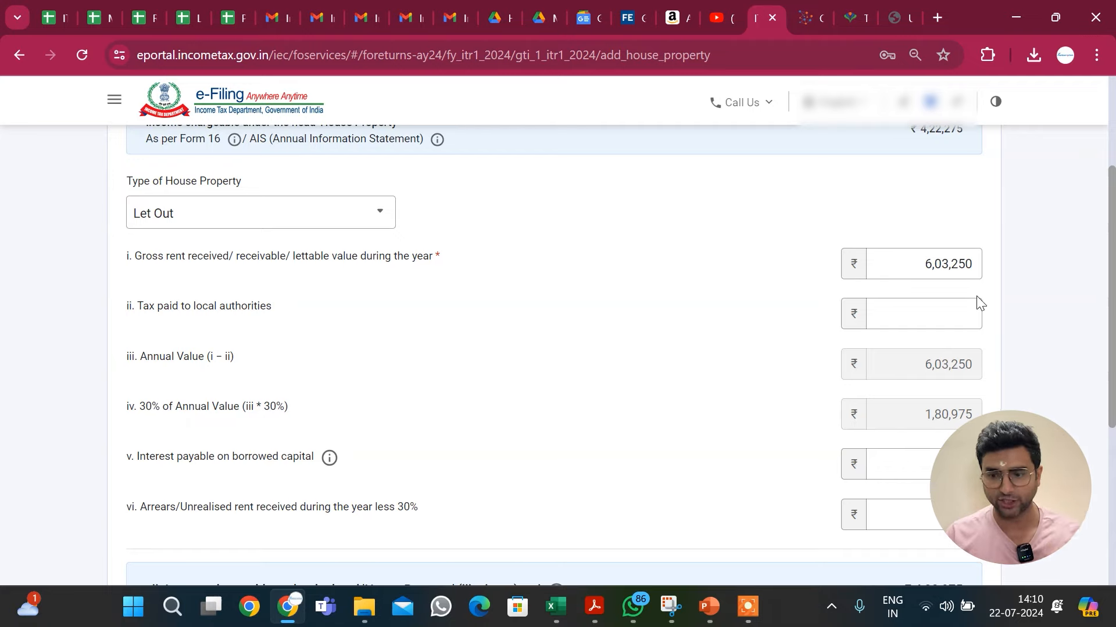
scroll(958, 349, "down", 1)
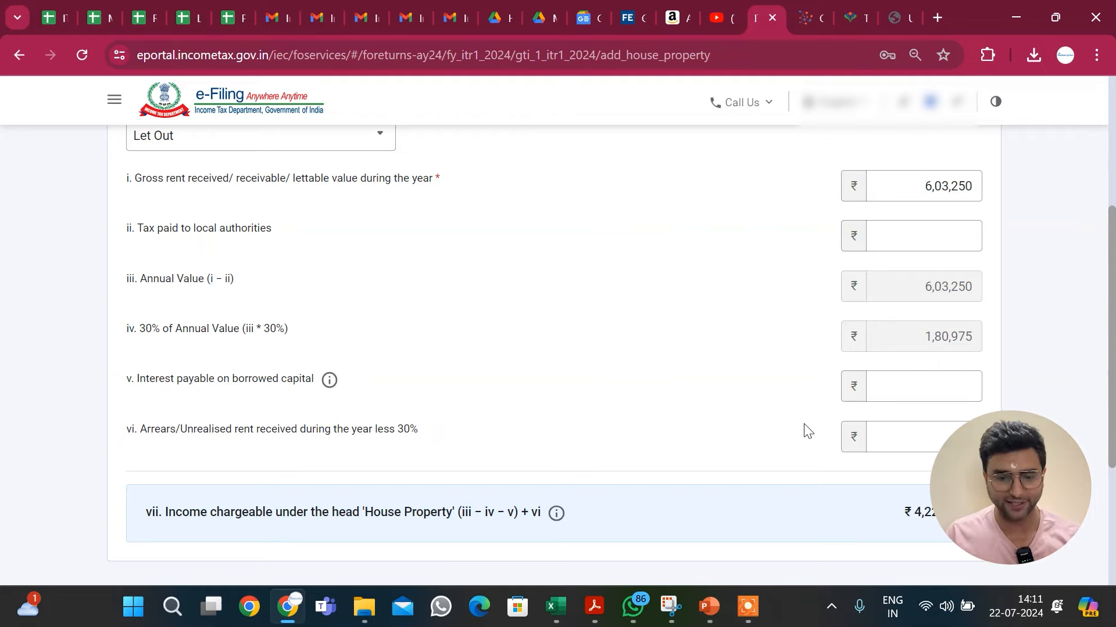
scroll(1113, 395, "down", 1)
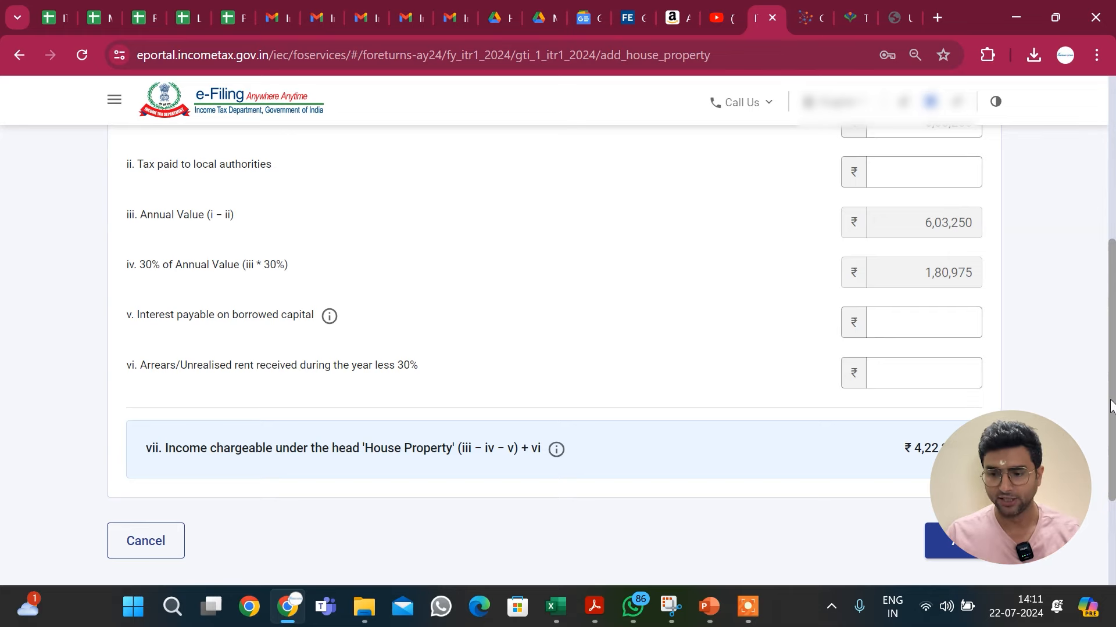
left_click_drag(1111, 407, 1111, 319)
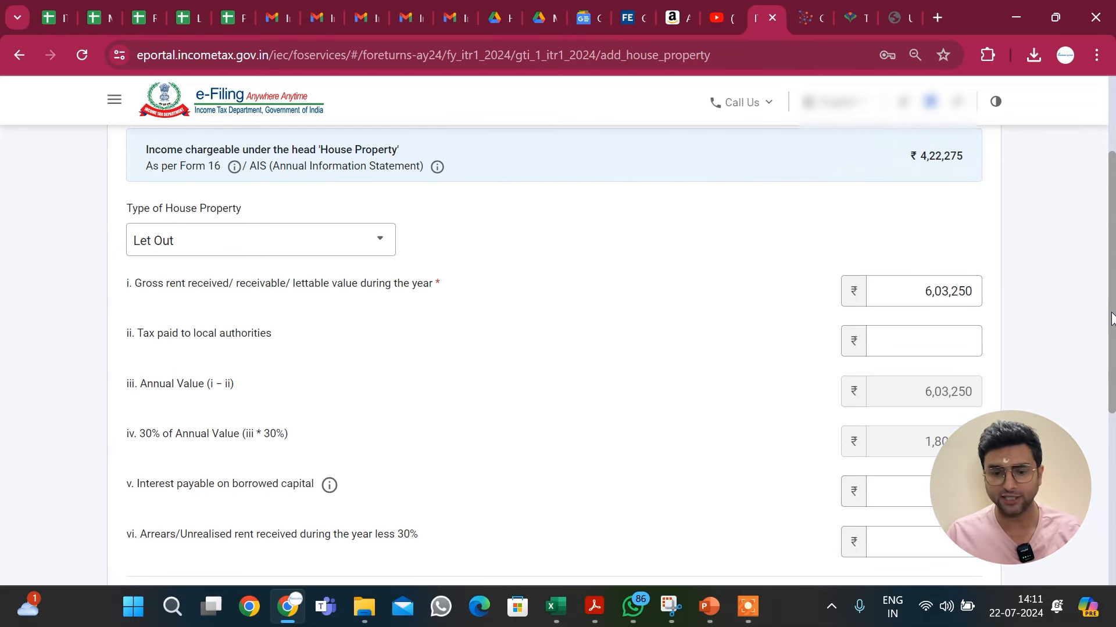
scroll(1111, 318, "down", 5)
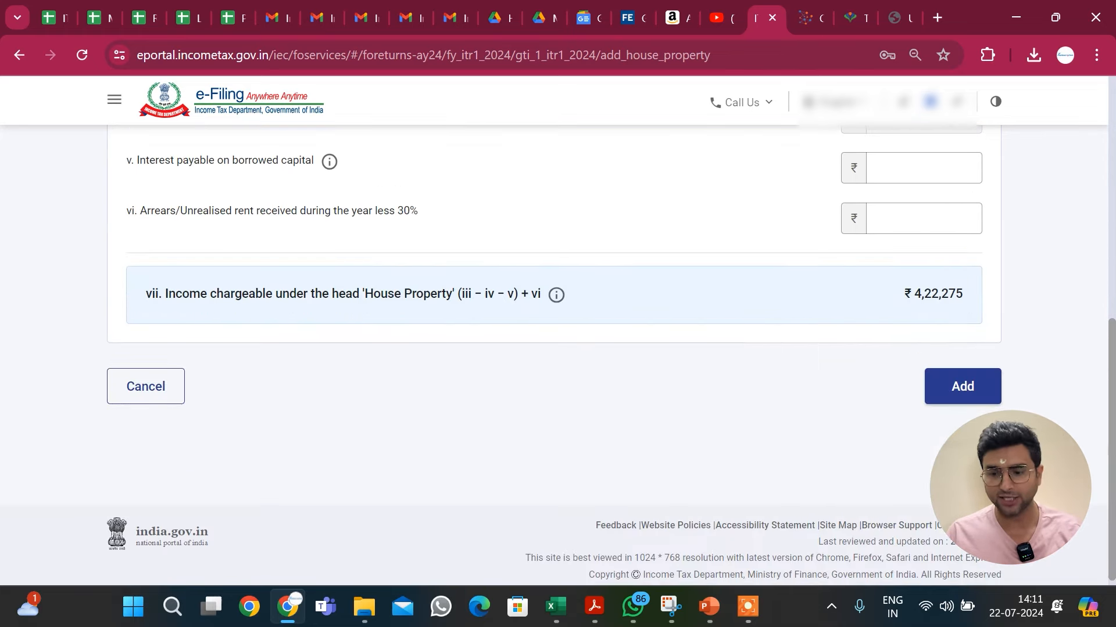
left_click(962, 386)
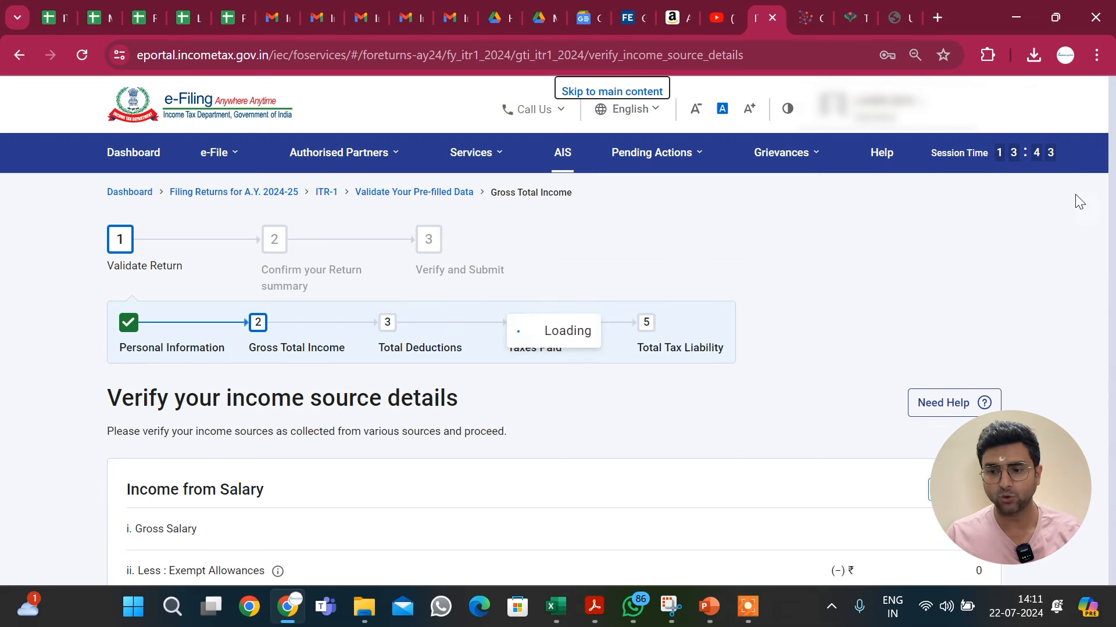
Review the house property, other sources and exempt income sections and confirm the gross total income.
scroll(1113, 301, "down", 6)
scroll(1113, 302, "down", 5)
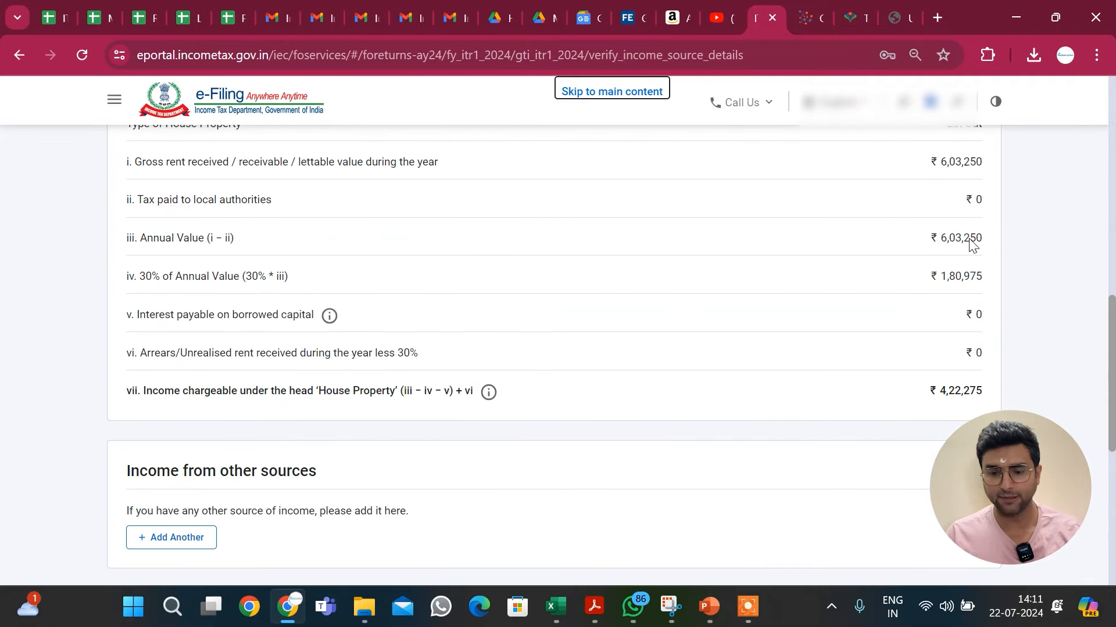
scroll(997, 401, "down", 3)
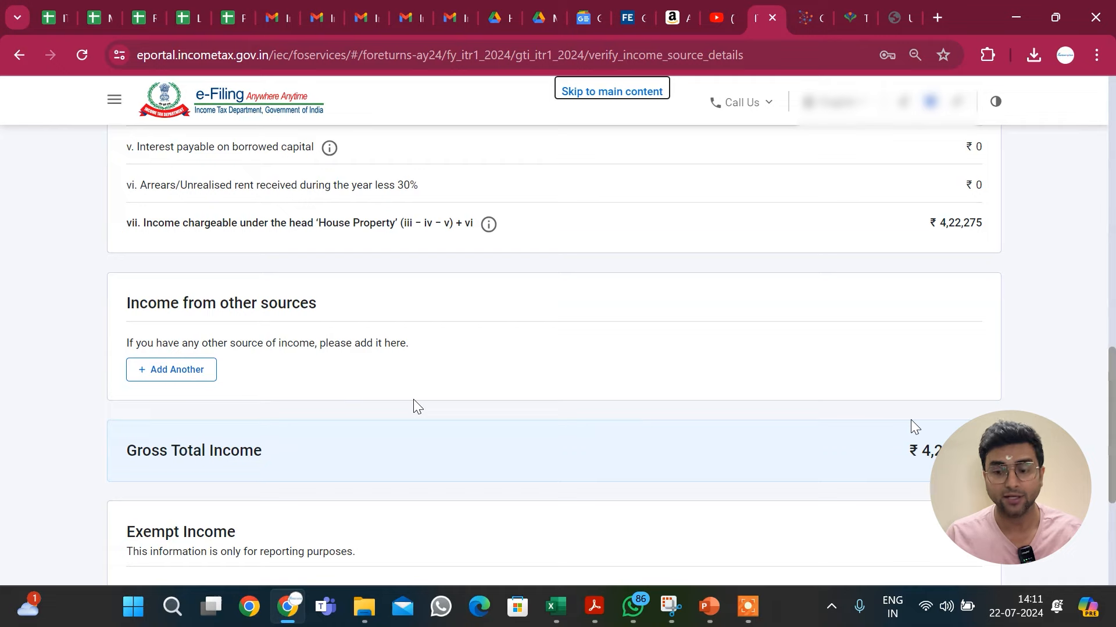
scroll(414, 401, "down", 4)
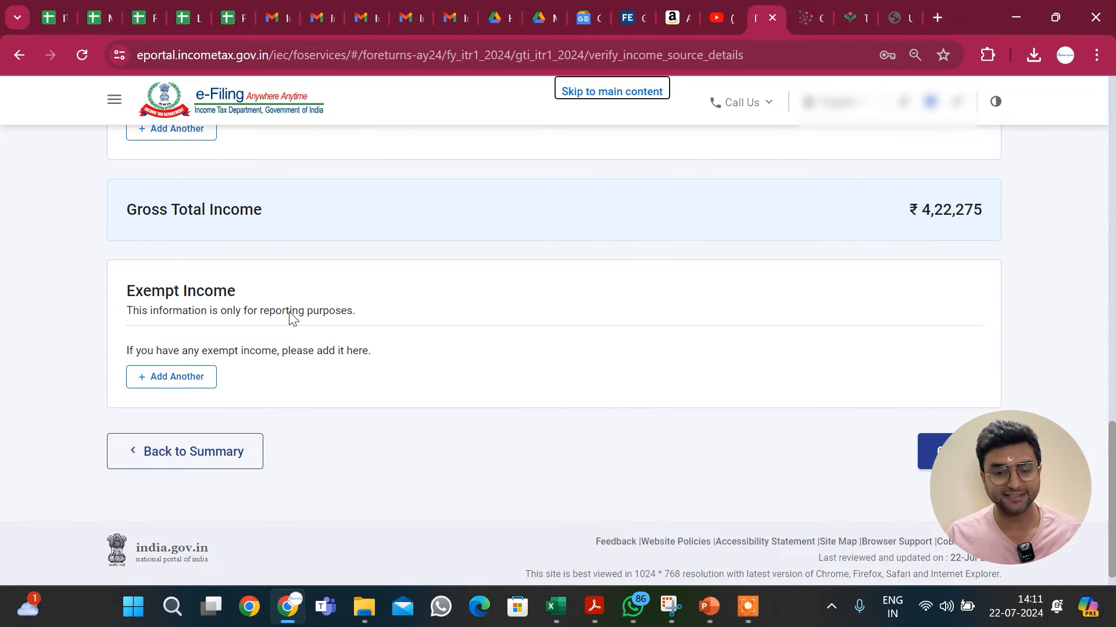
left_click(936, 451)
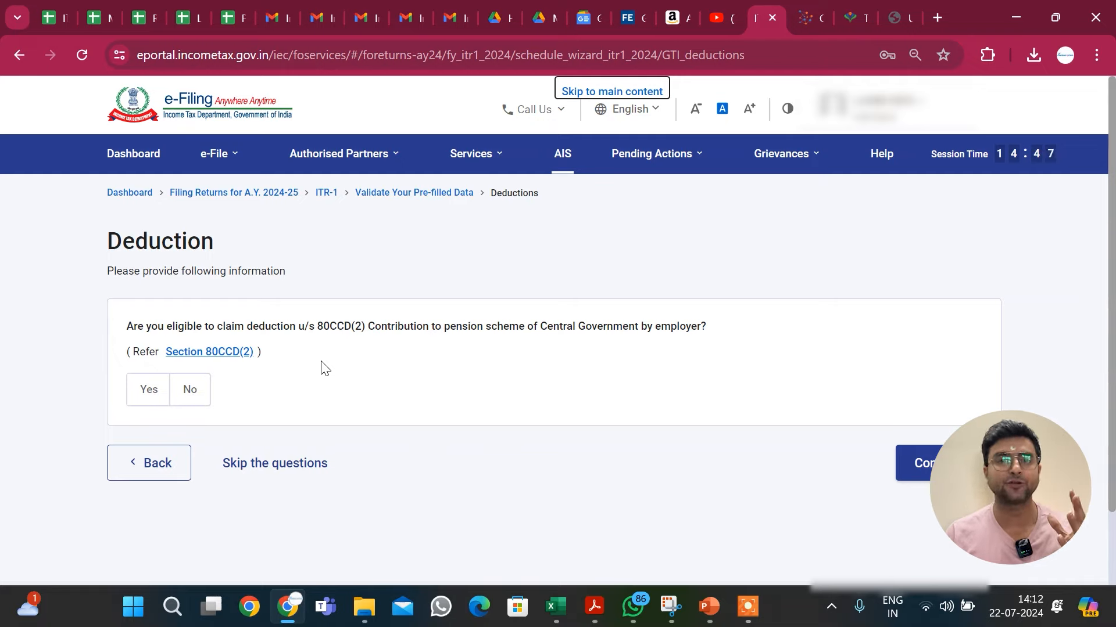
Answer No to the section 80CCD(2) deduction question and confirm the deductions without adding any claims.
left_click(201, 388)
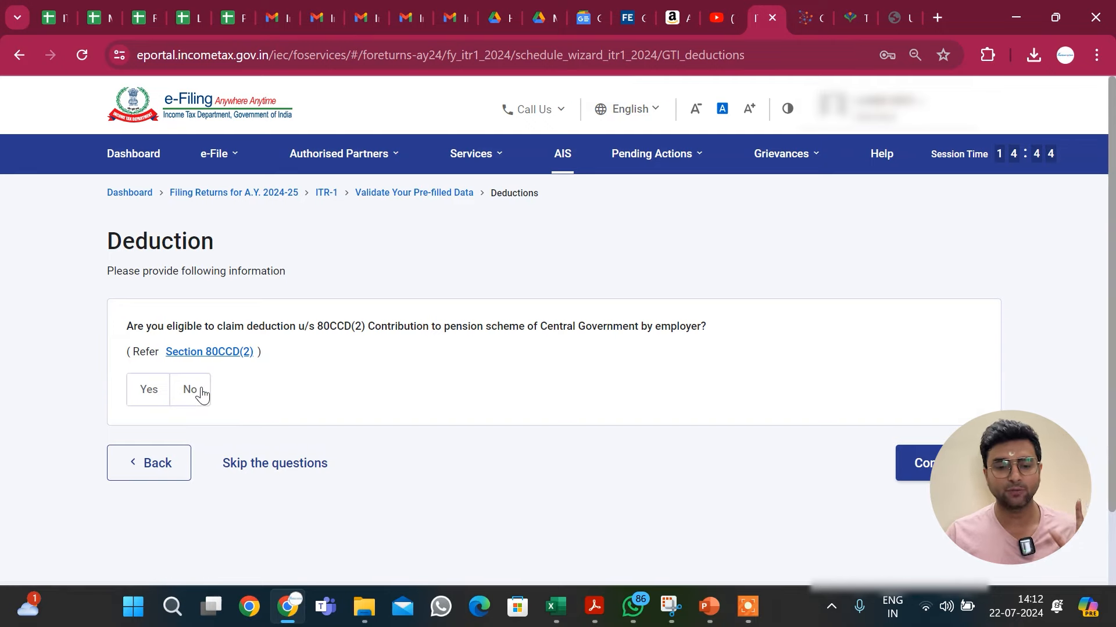
left_click(926, 468)
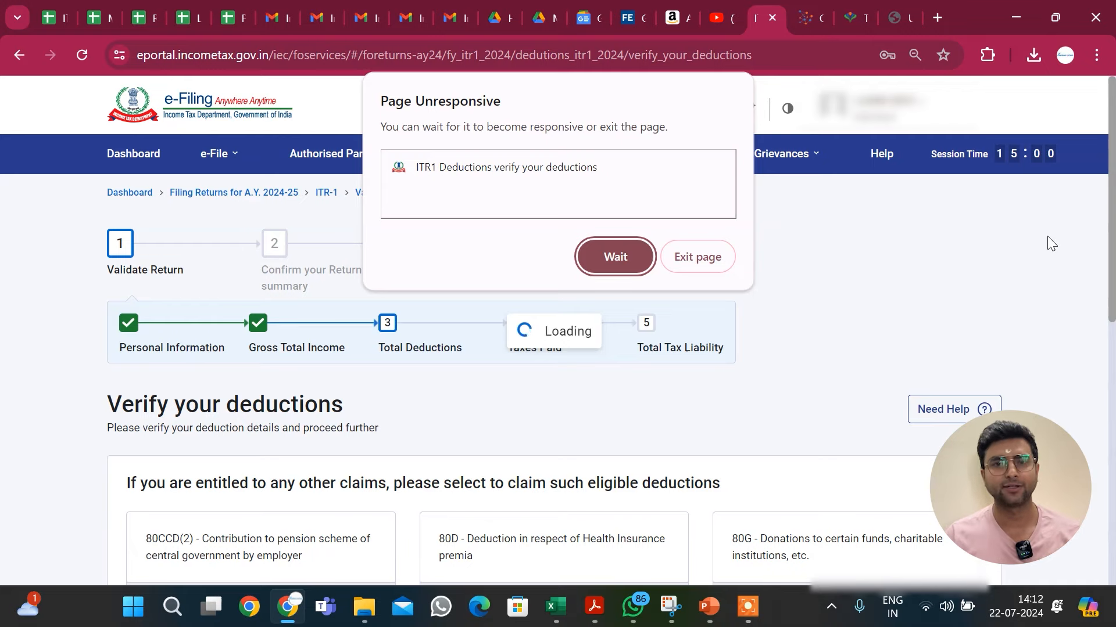
left_click_drag(1113, 258, 1113, 531)
left_click(925, 431)
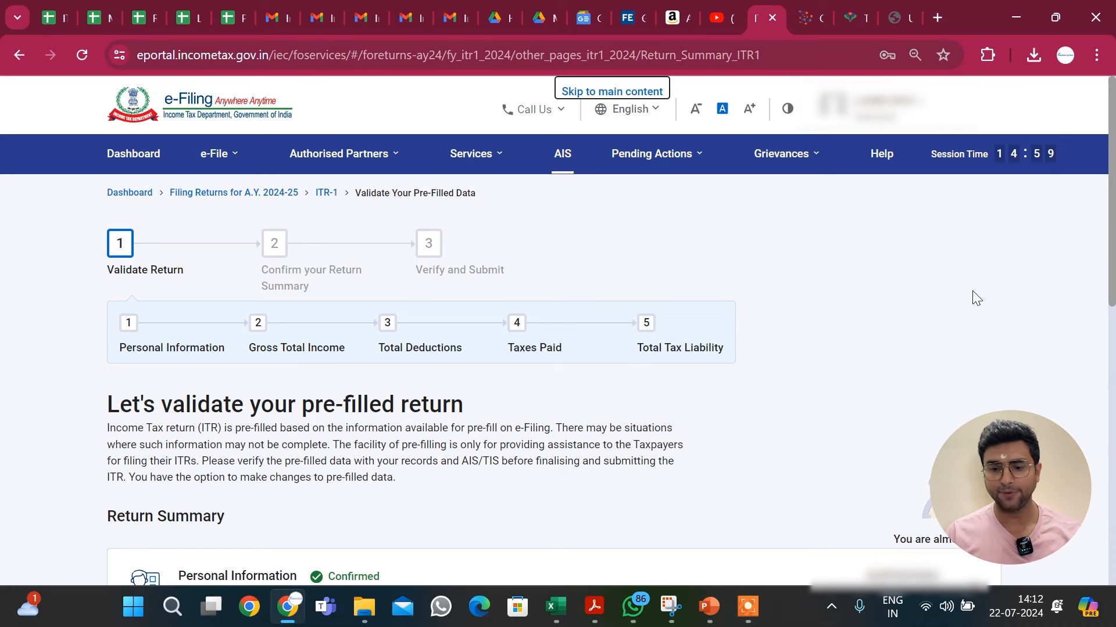
Review the TDS, TCS, advance tax and self-assessment tax entries in the Tax Paid section and confirm it.
scroll(1113, 241, "down", 10)
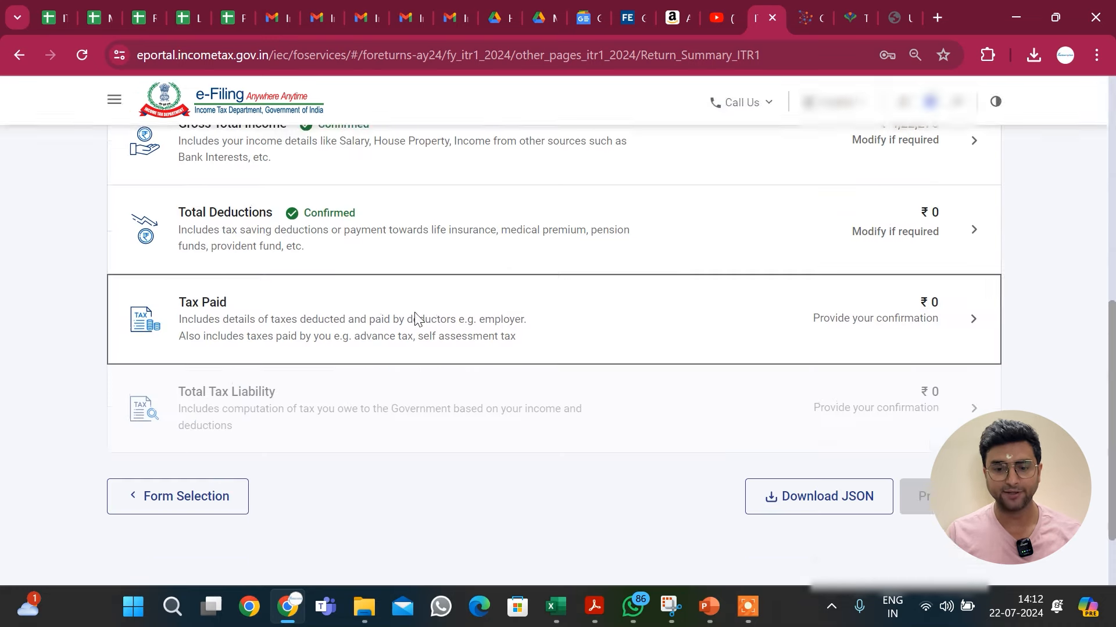
left_click(782, 328)
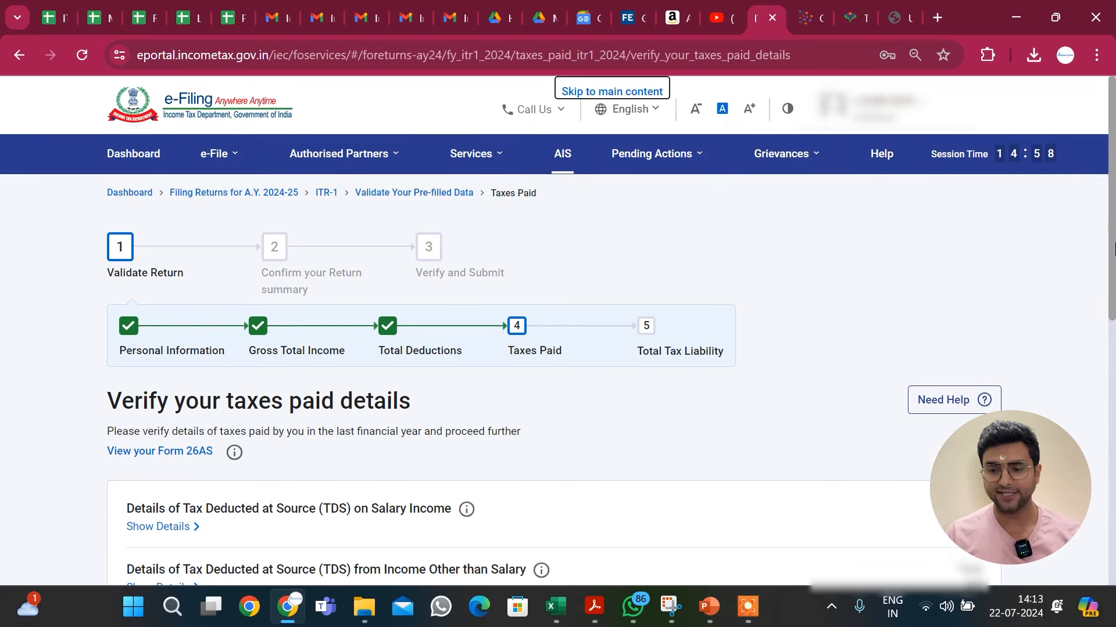
scroll(545, 366, "down", 3)
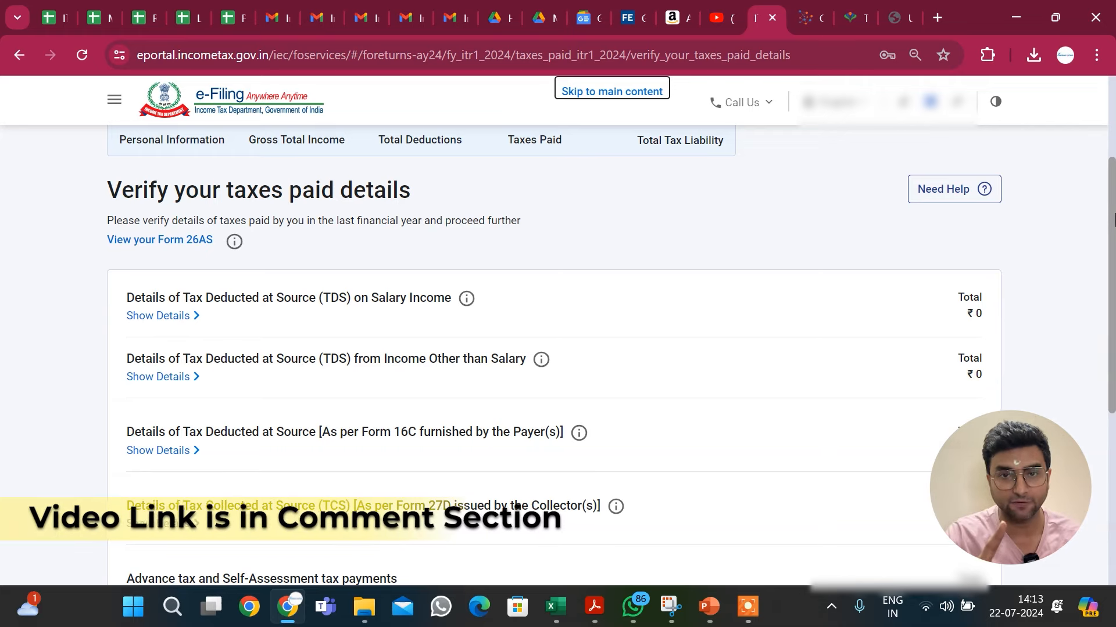
scroll(857, 412, "down", 5)
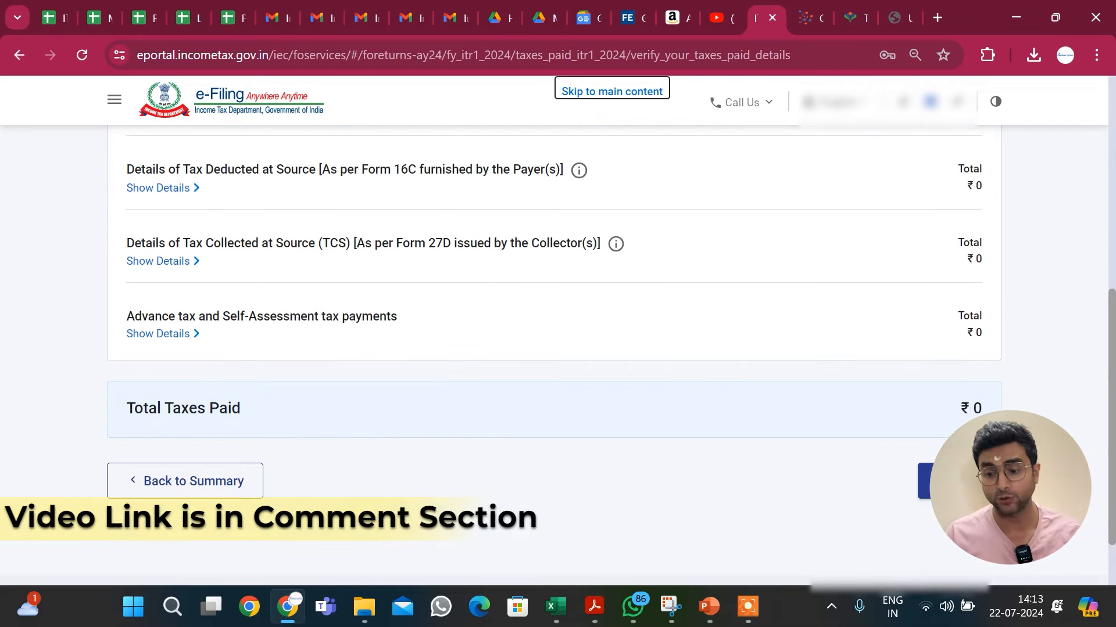
left_click(924, 485)
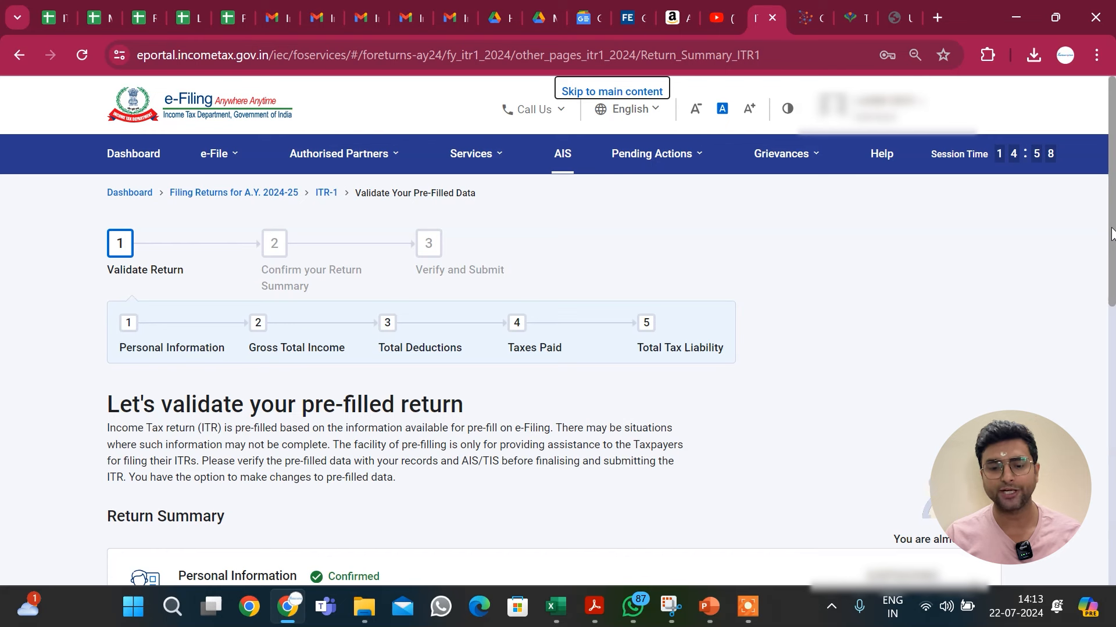
Review the income and tax computation, section 87A rebate, interest and fees under Total Tax Liability and confirm the section.
scroll(847, 279, "down", 6)
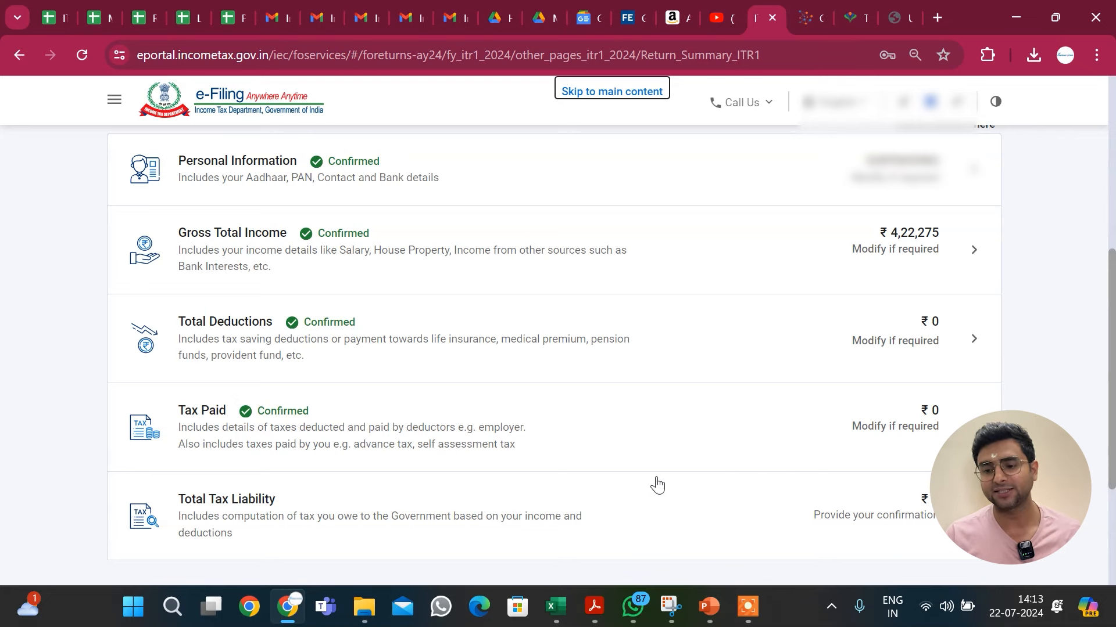
left_click(648, 526)
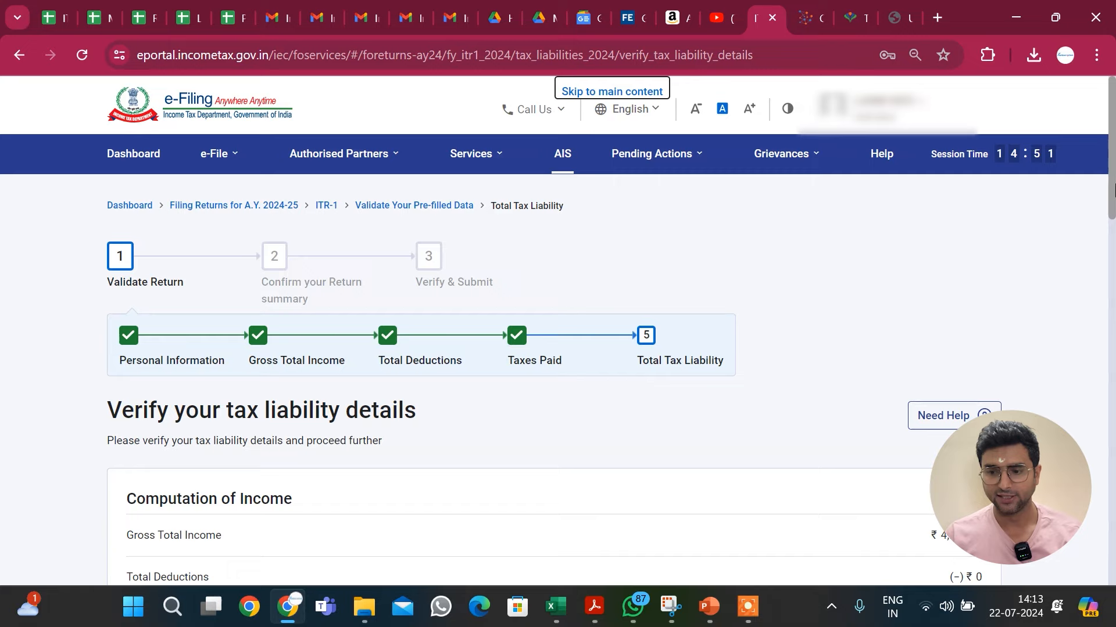
left_click_drag(1113, 189, 1114, 281)
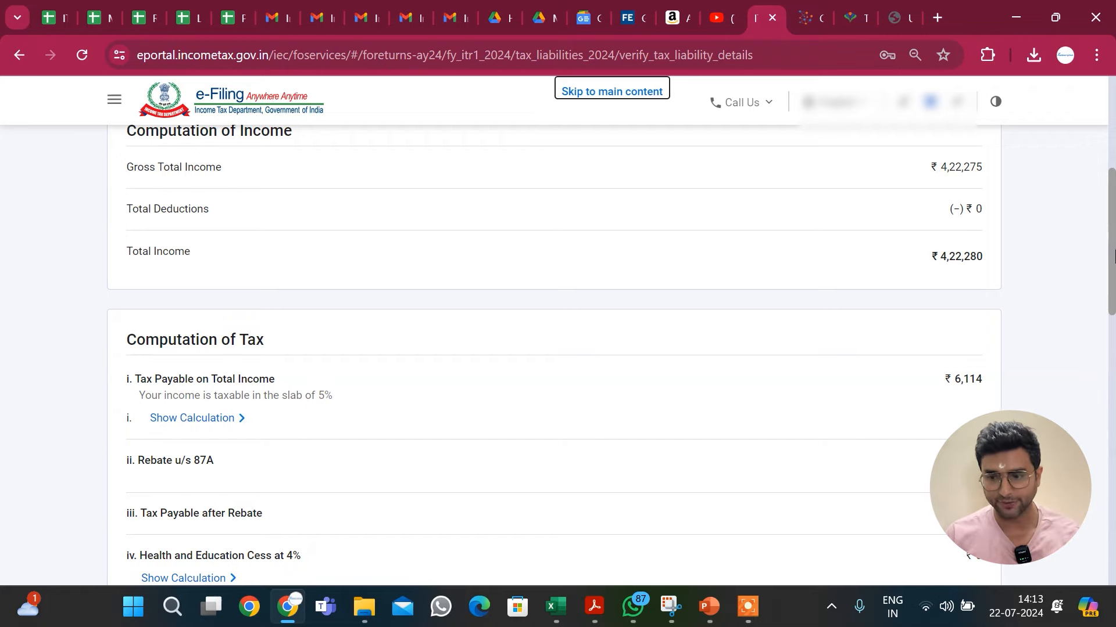
left_click_drag(1114, 256, 1113, 305)
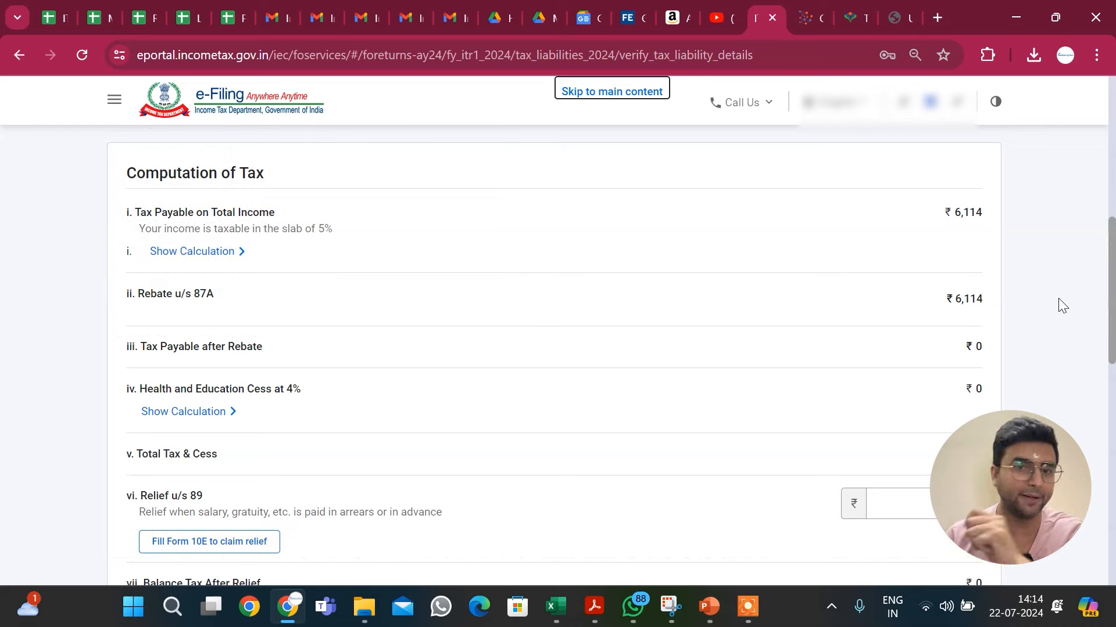
scroll(1058, 298, "down", 10)
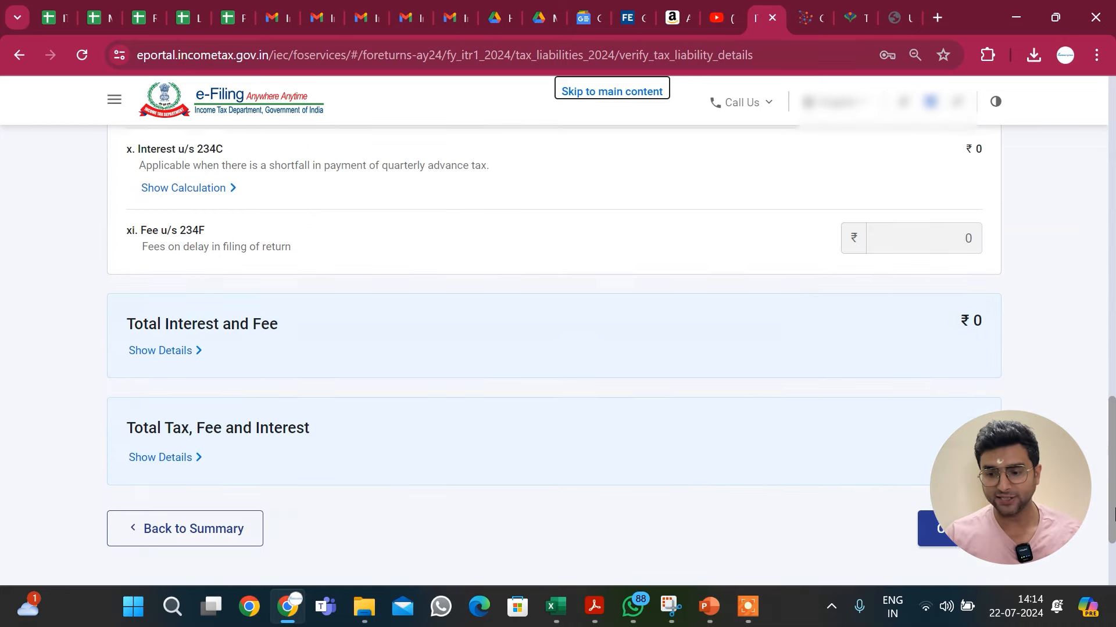
left_click(960, 517)
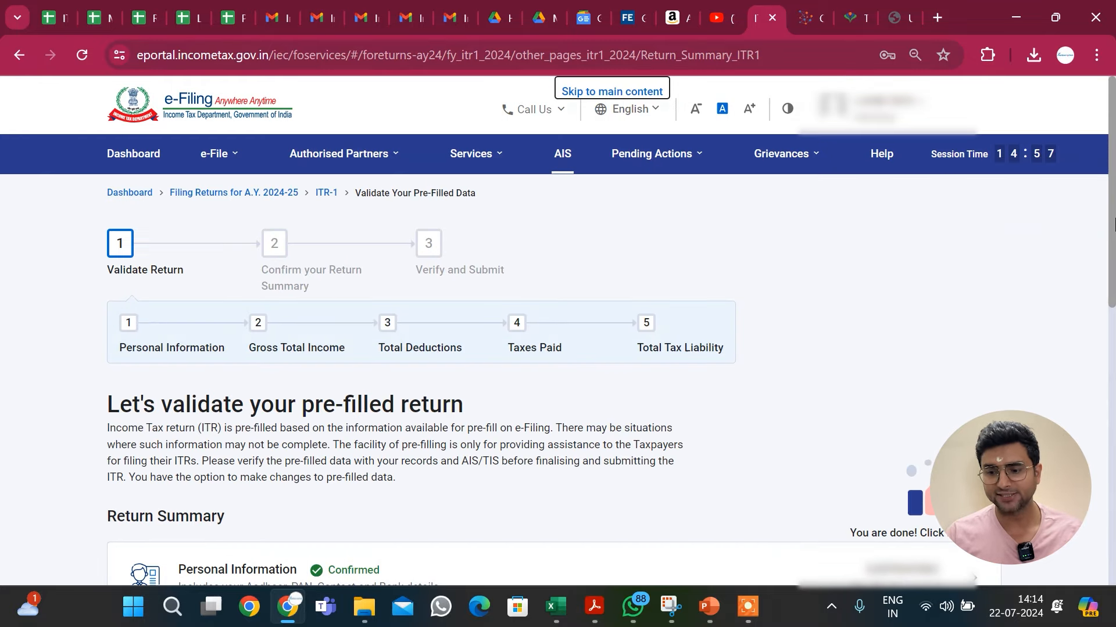
Proceed from the confirmed return sections to the tax summary, check the amount payable, and continue to the return preview.
left_click(969, 402)
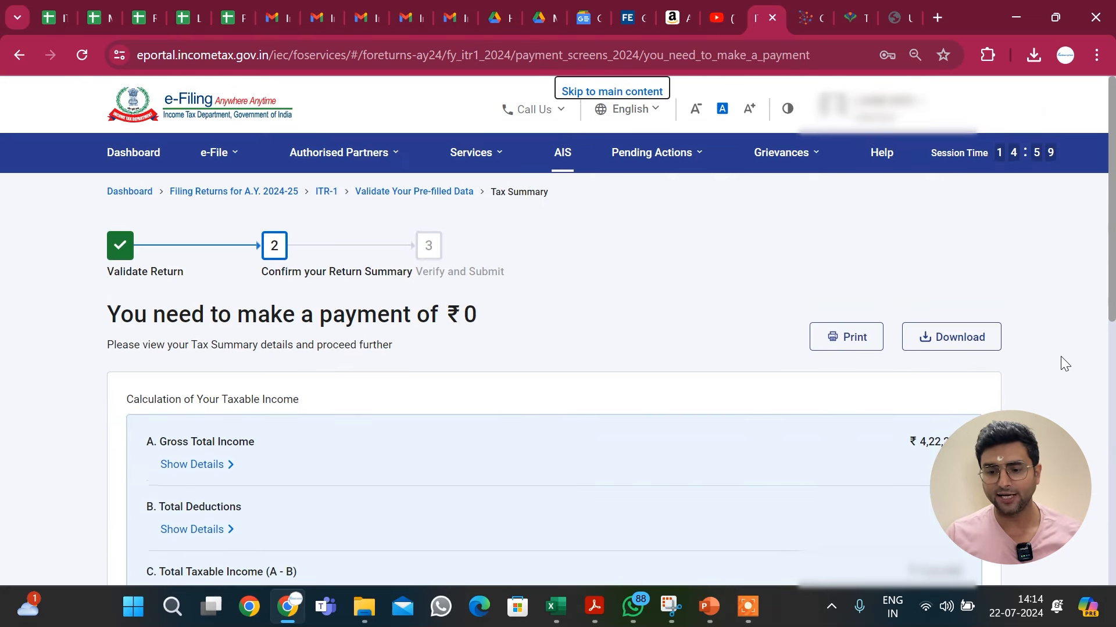
scroll(1057, 258, "down", 10)
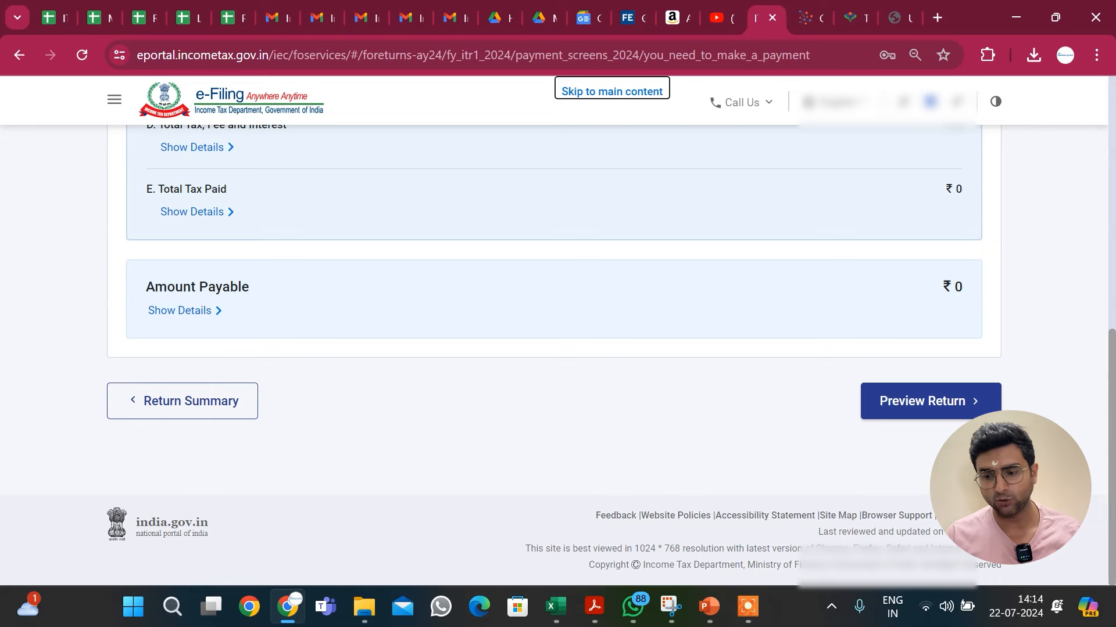
left_click(958, 410)
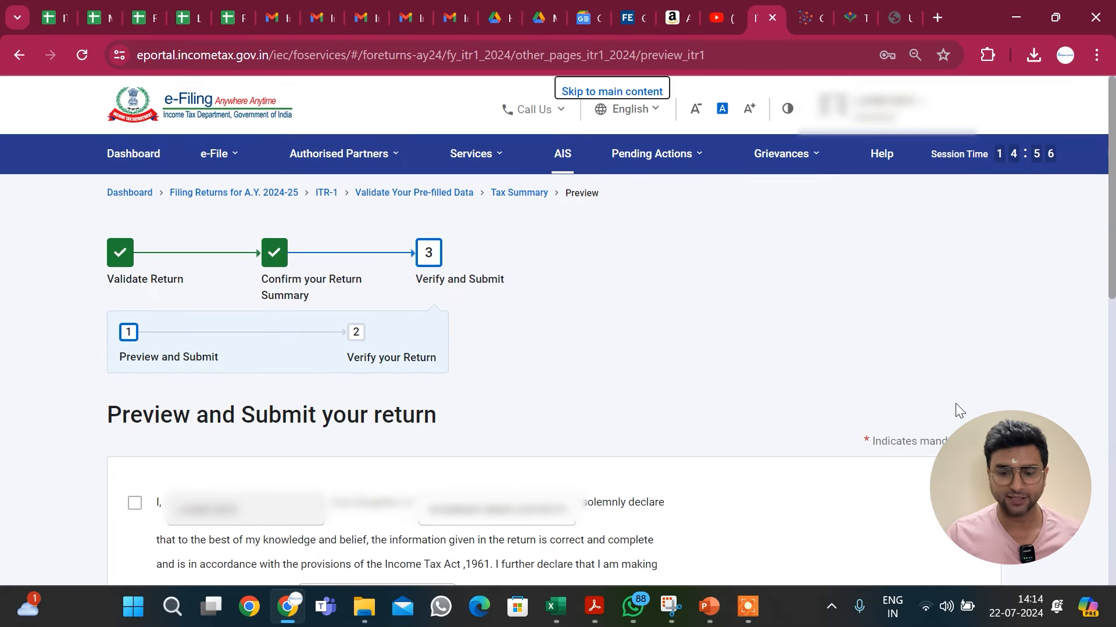
Accept the declaration on the preview and submit page, look through the previewed ITR-1 form, and proceed to validation.
scroll(617, 336, "down", 4)
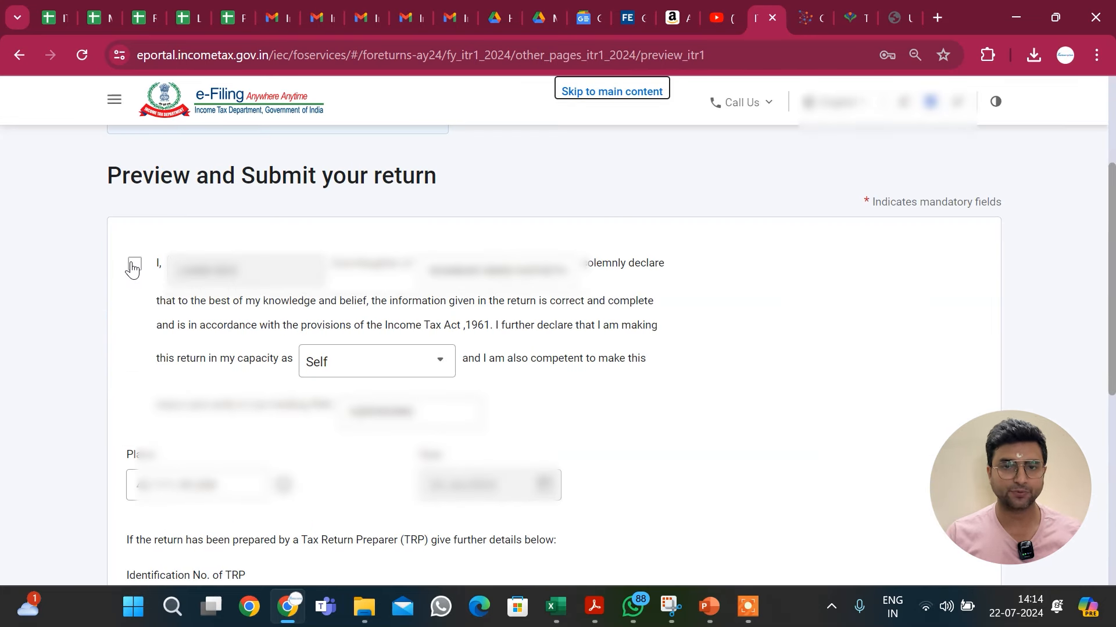
left_click(134, 264)
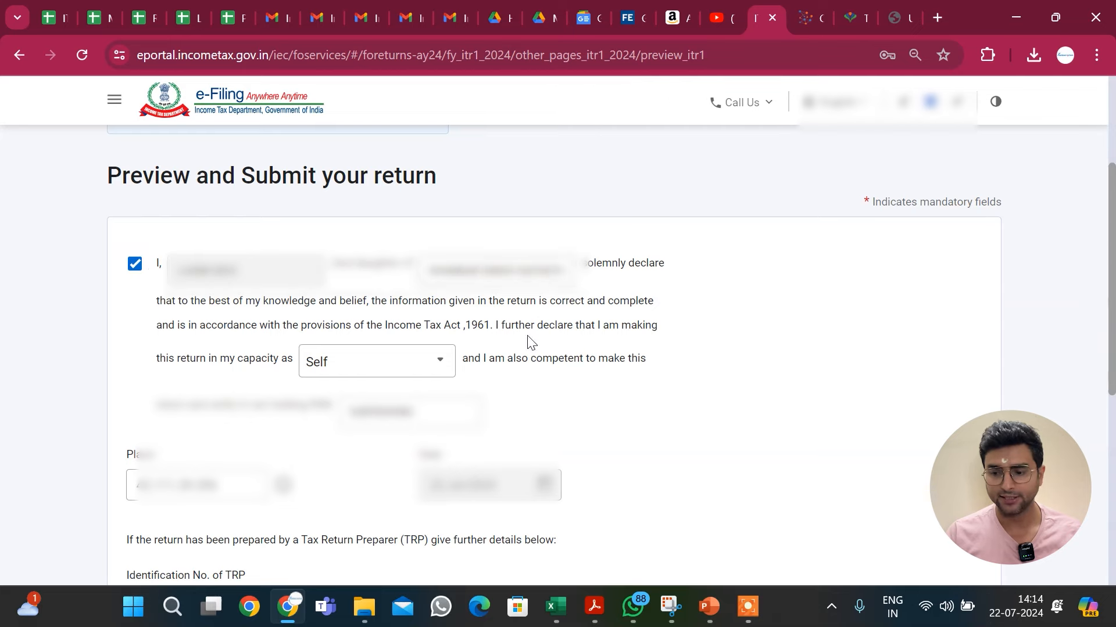
scroll(826, 370, "down", 5)
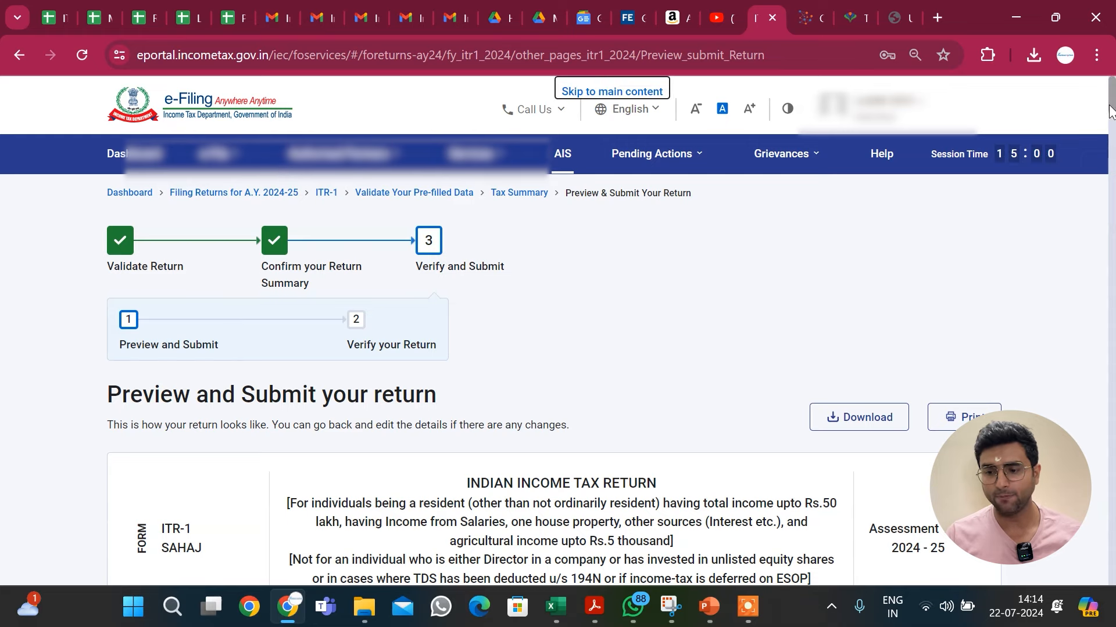
left_click_drag(1110, 107, 1109, 566)
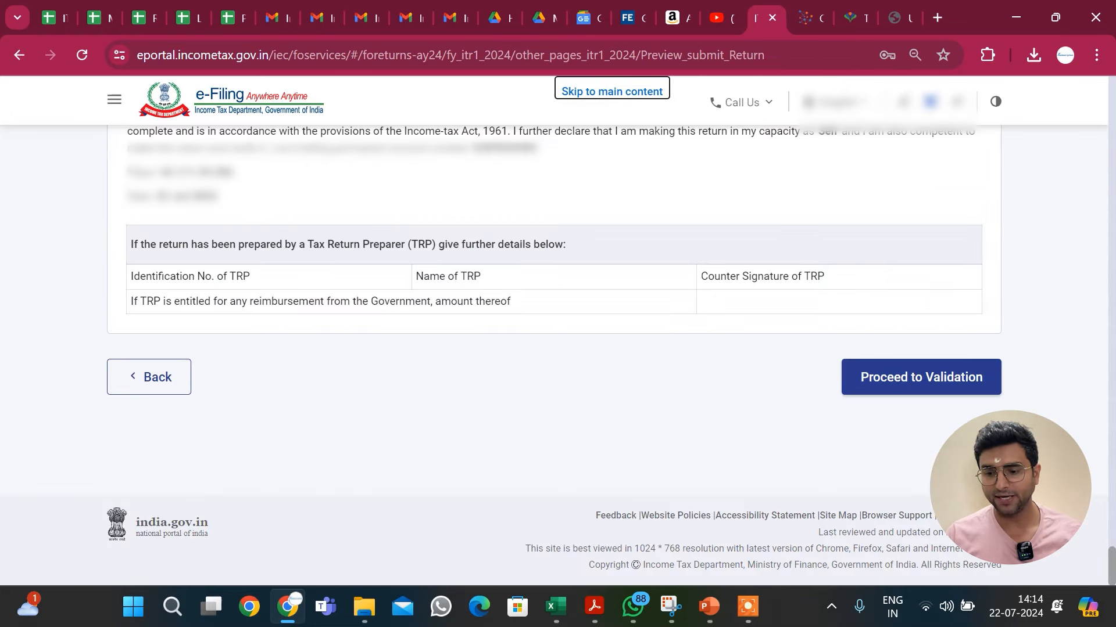
left_click(922, 384)
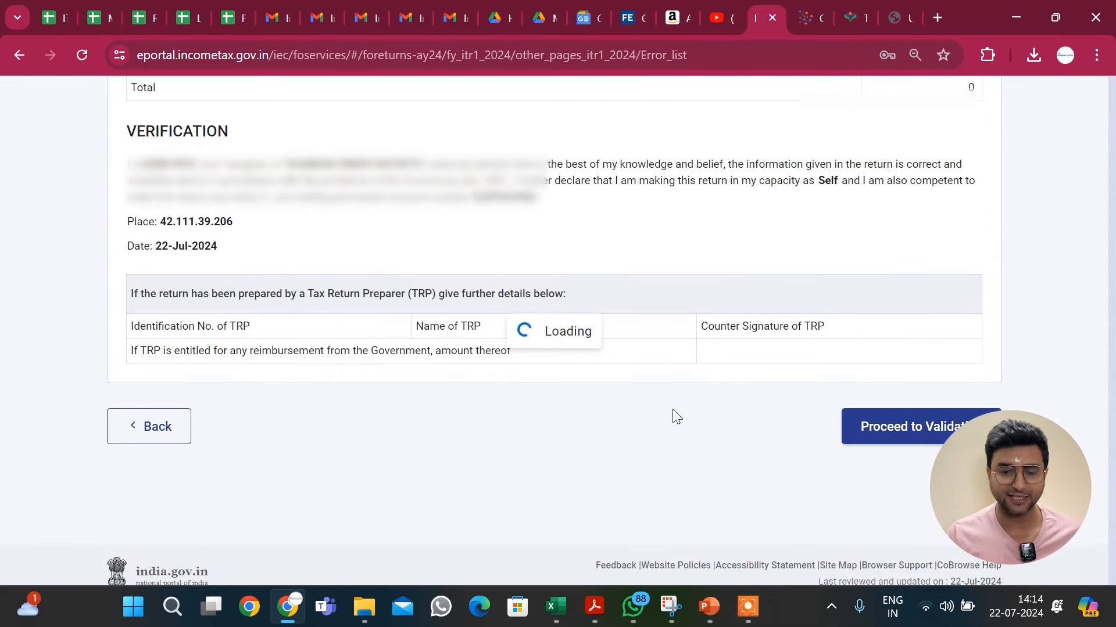